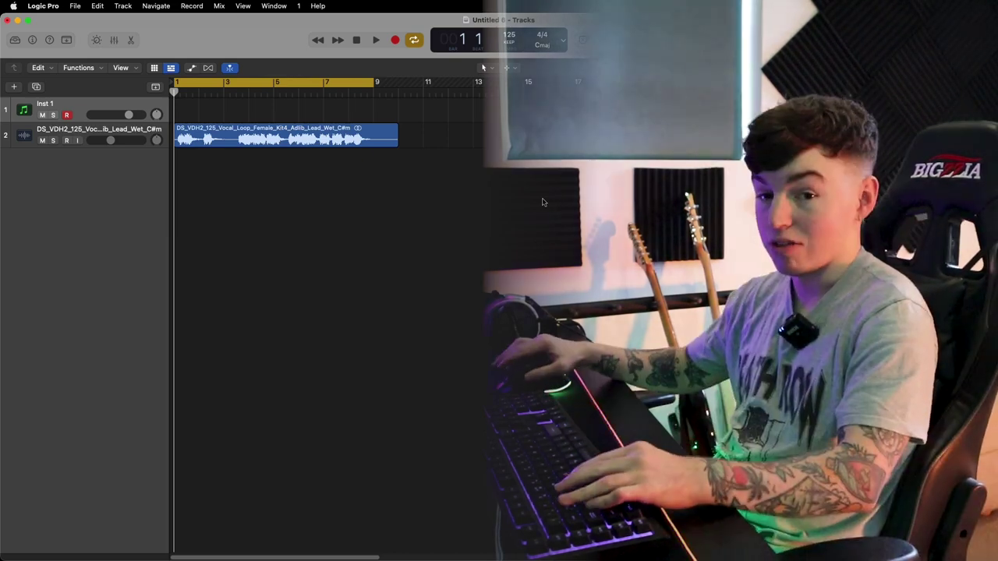
Step: Play the vocal loop and move its track above the software instrument track
key("space")
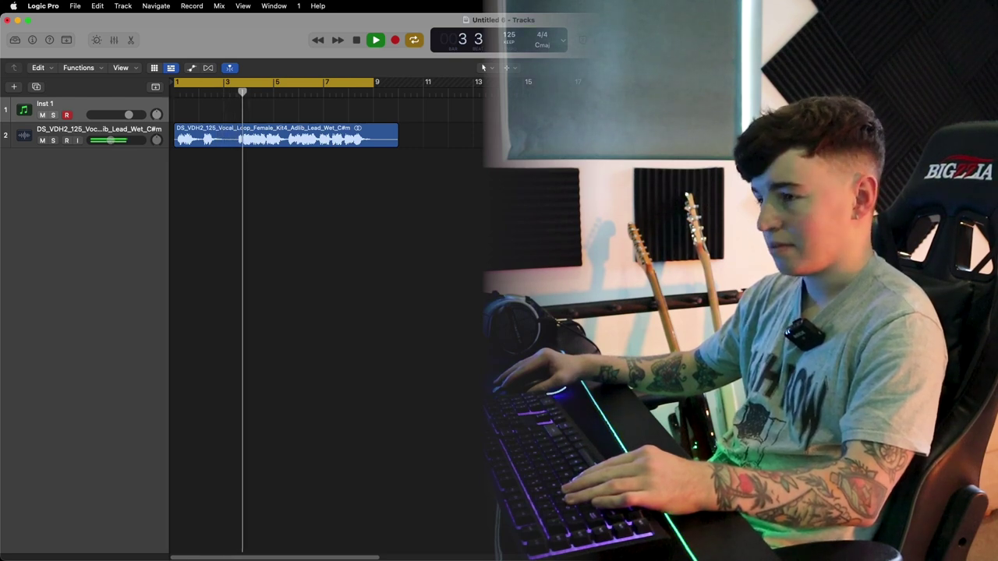
left_click_drag(101, 132, 102, 107)
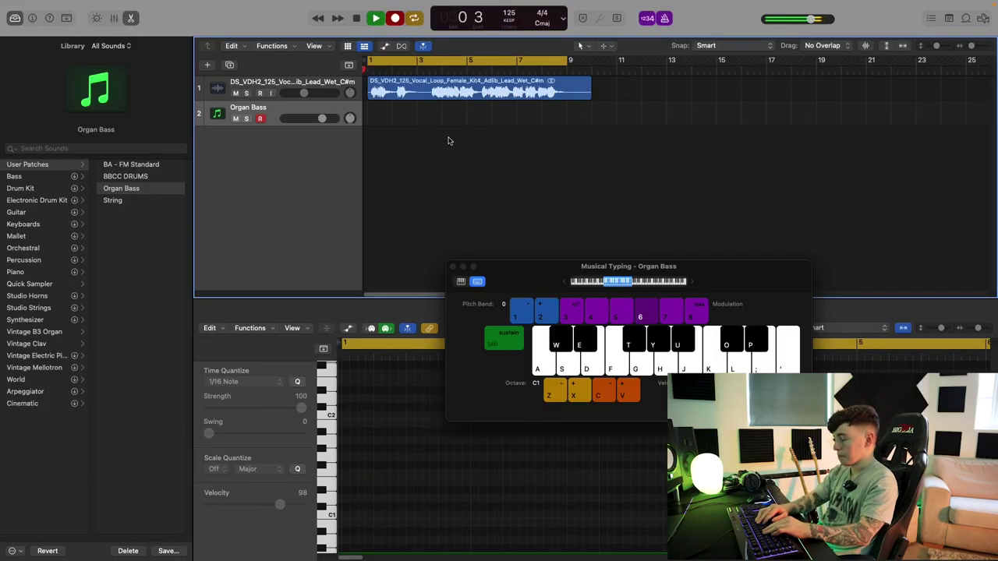
Step: Record bars 1 to 4 of a bass line on the Organ Bass track using F#1, C#2, A1 and G#1
key("t")
key("t")
key("t")
key("t")
key("o")
key("o")
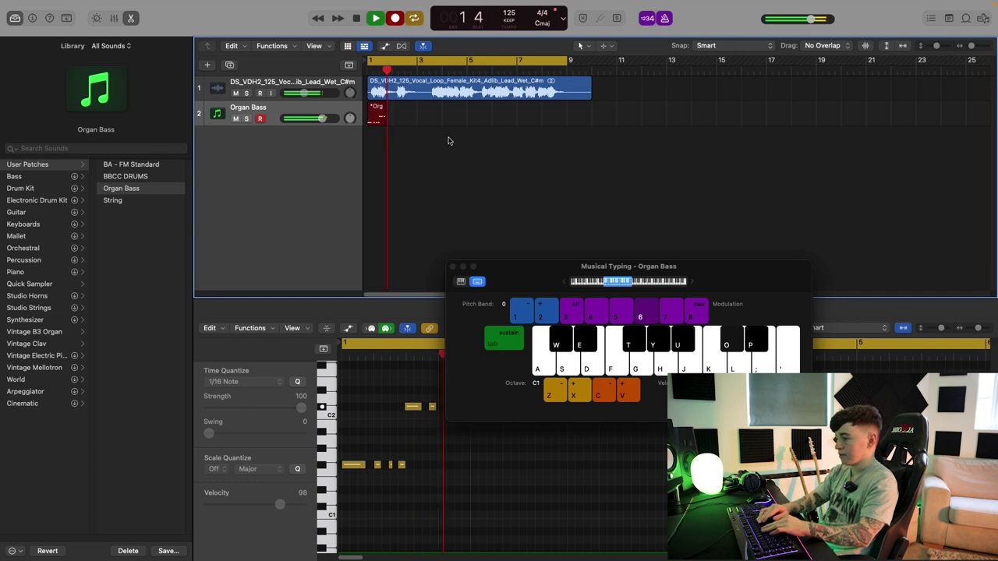
key("h")
key("h")
key("h")
key("y")
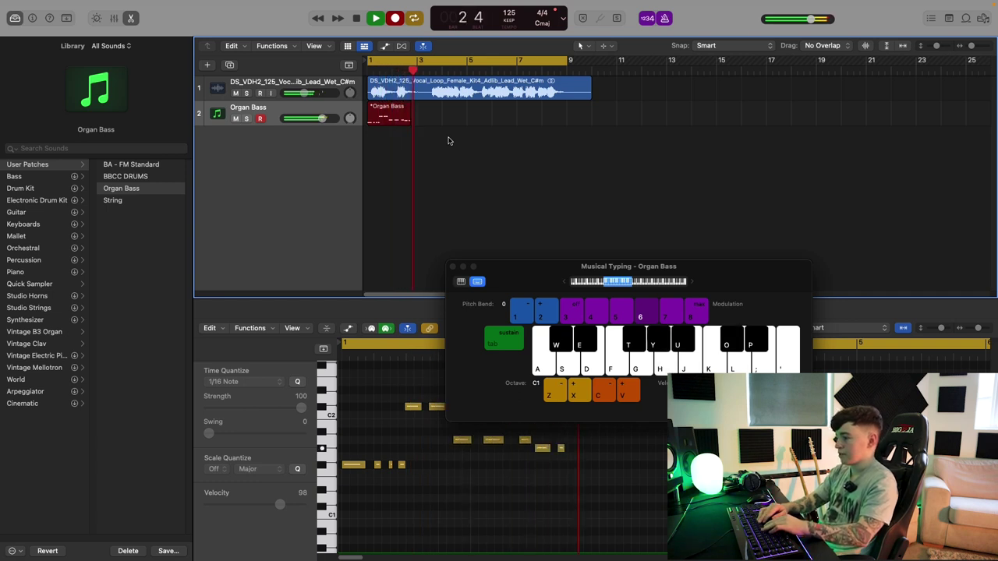
key("y")
key("t")
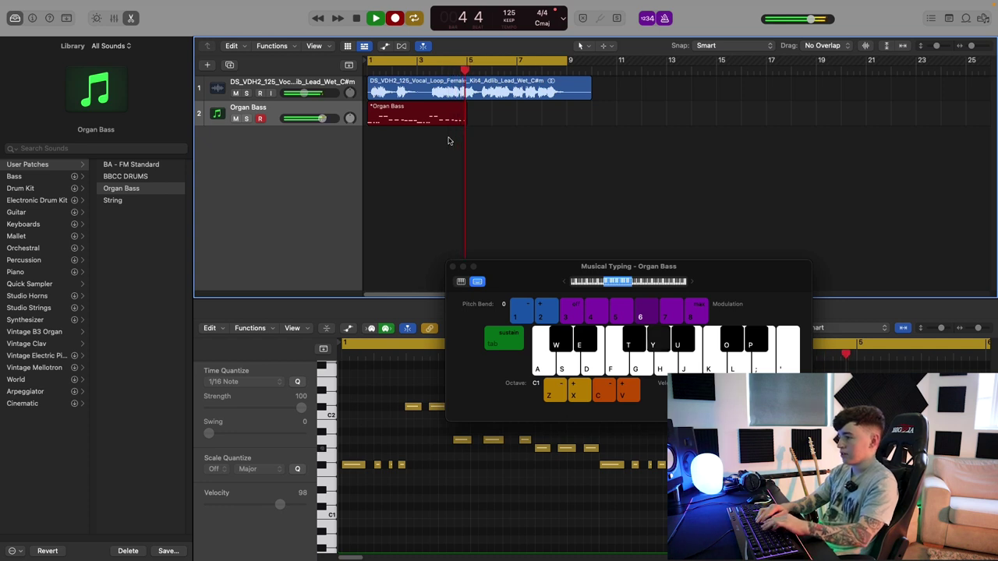
Step: Continue the bass line through bars 5 to 8 with F#1, A1 and G#1, stop recording, and close Musical Typing
key("t")
key("h")
key("h")
key("h")
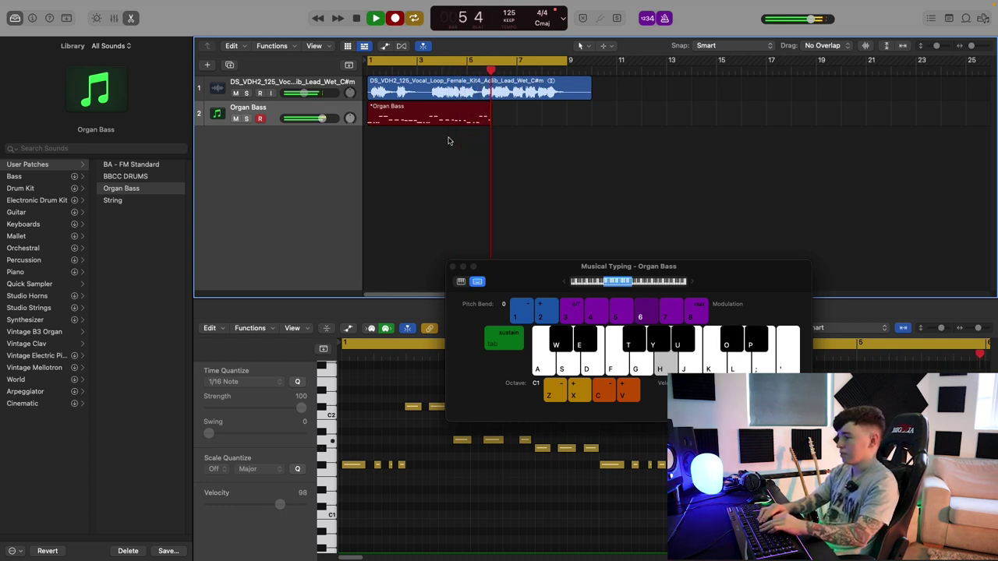
key("y")
key("y")
key("y")
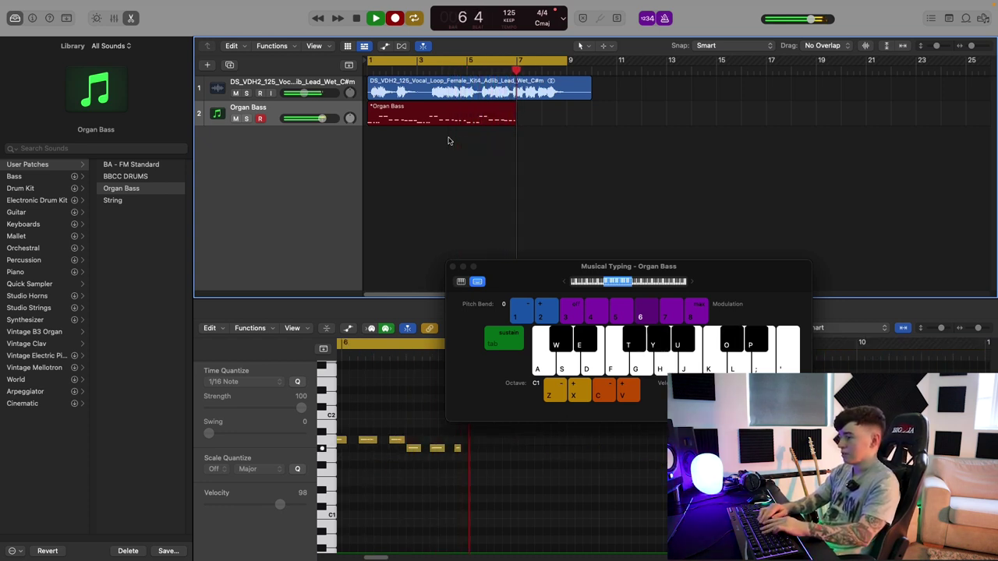
key("t")
key("t")
key("t")
key("h")
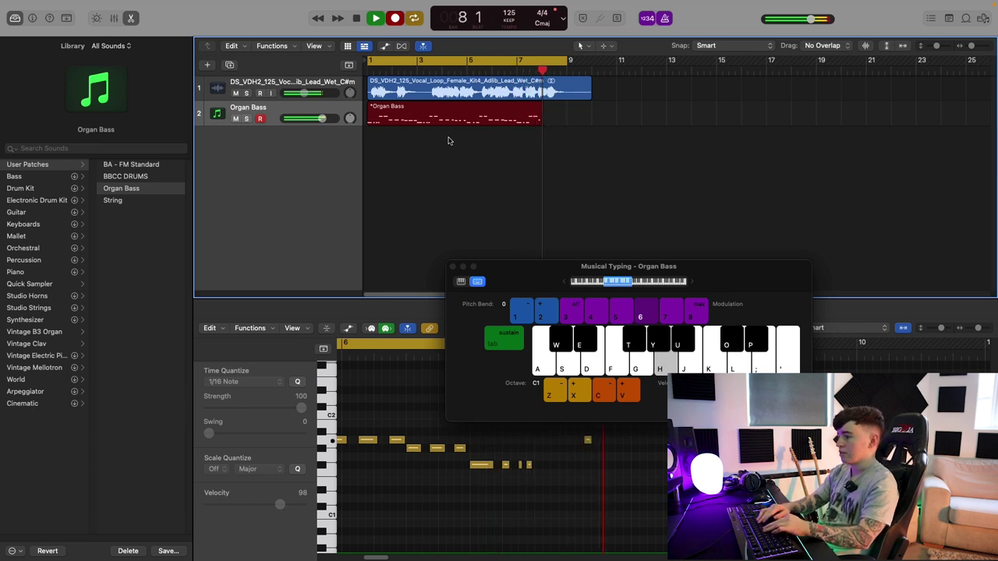
key("h")
key("super+period")
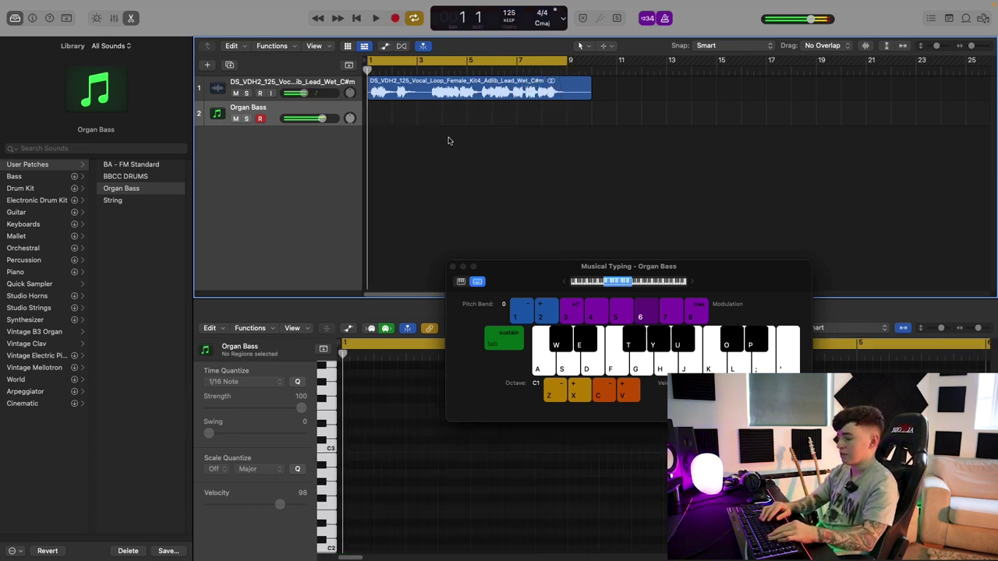
key("super+k")
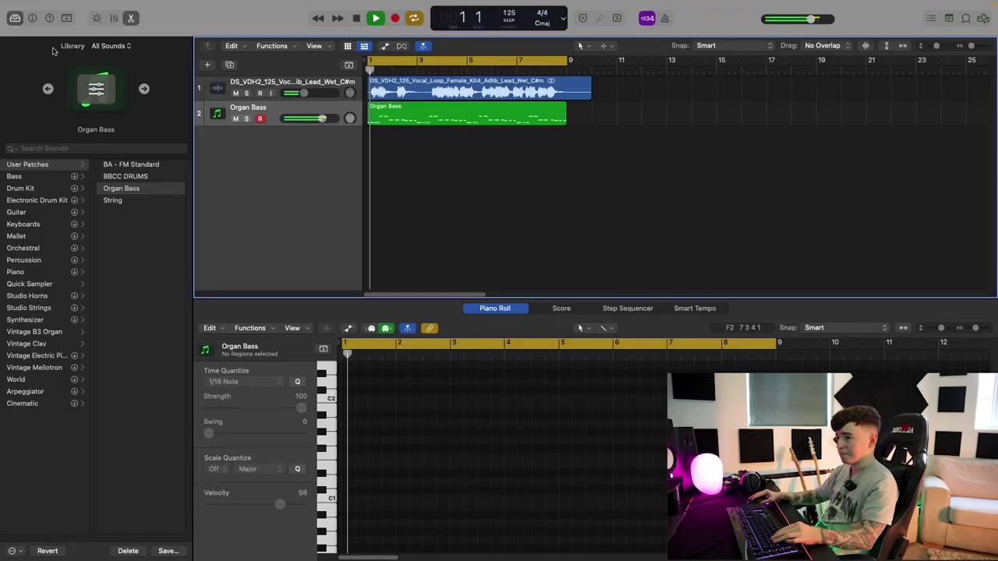
Step: Show the Organ Bass channel strip in the inspector and examine the bass region's notes in the Piano Roll
key("i")
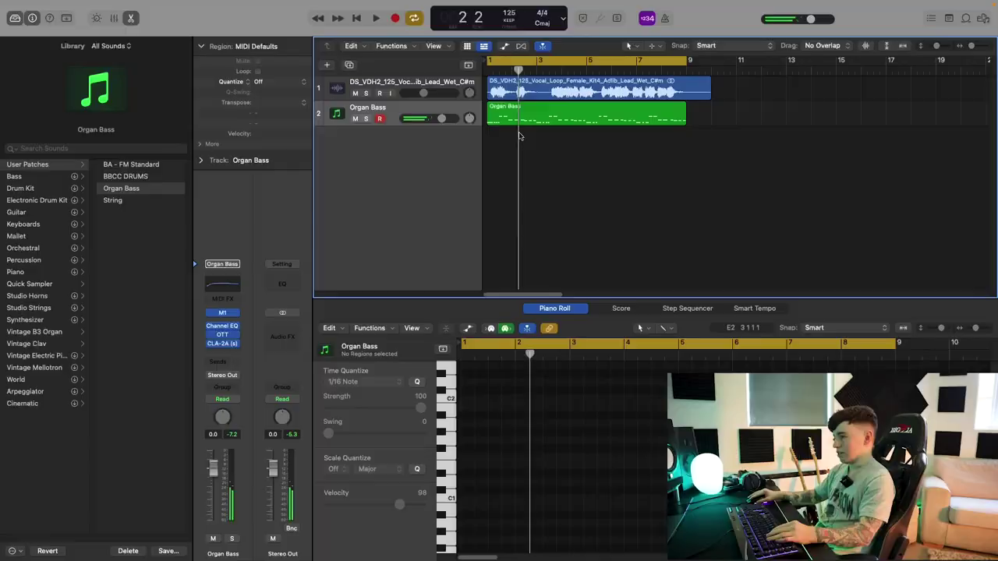
scroll(653, 531, "down", 3)
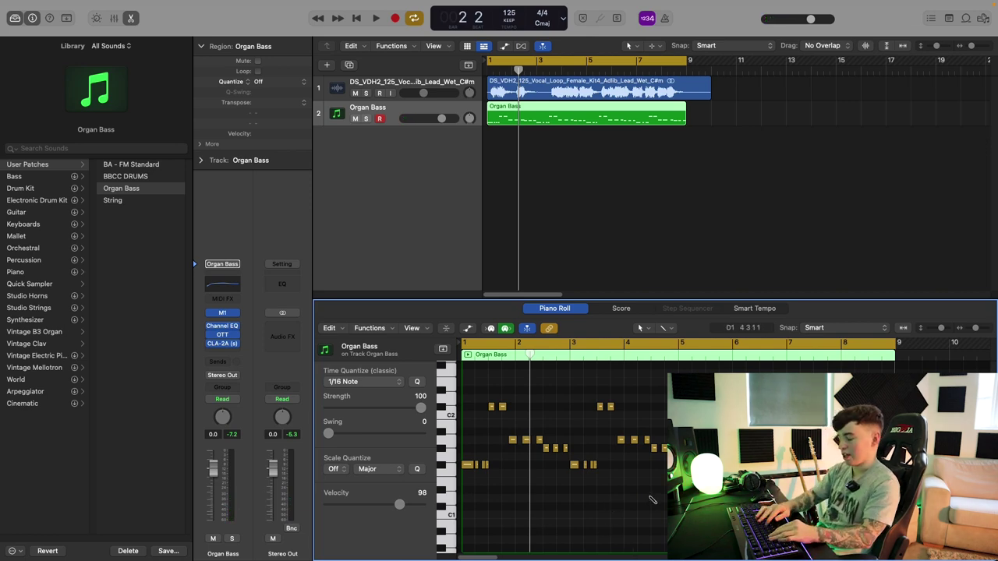
Step: Reopen Musical Typing and audition the F# and A notes on the Organ Bass sound
key("super+k")
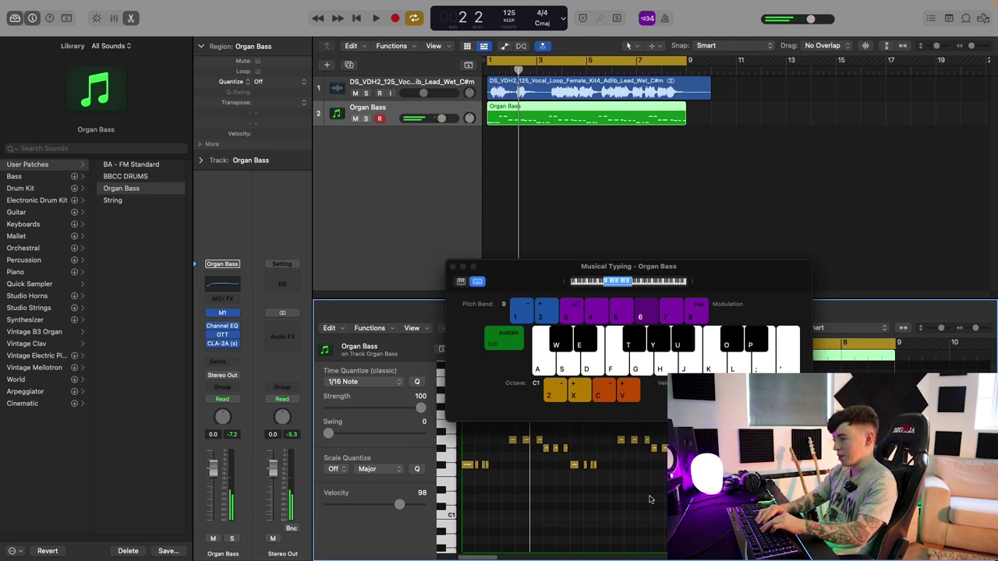
key("t")
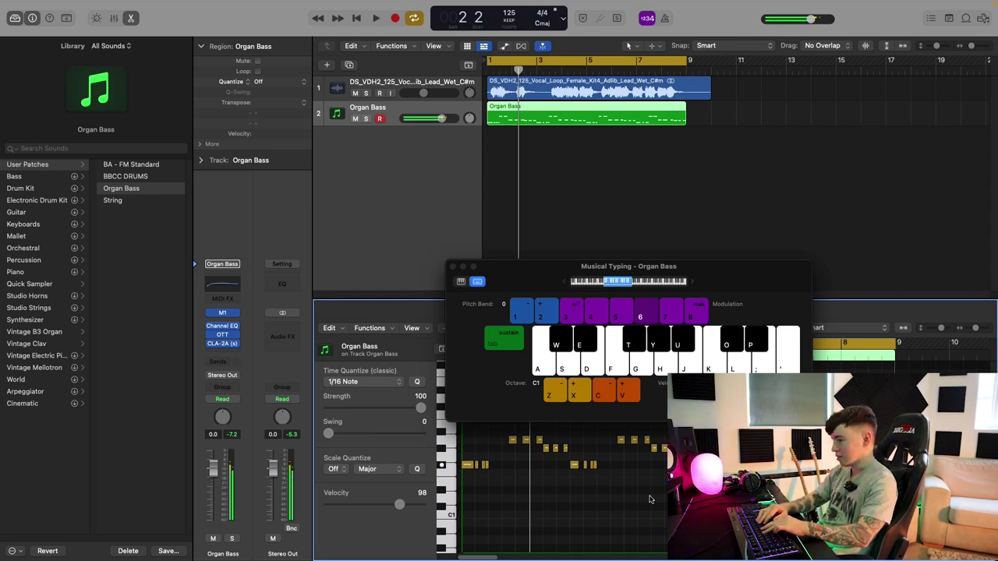
key("h")
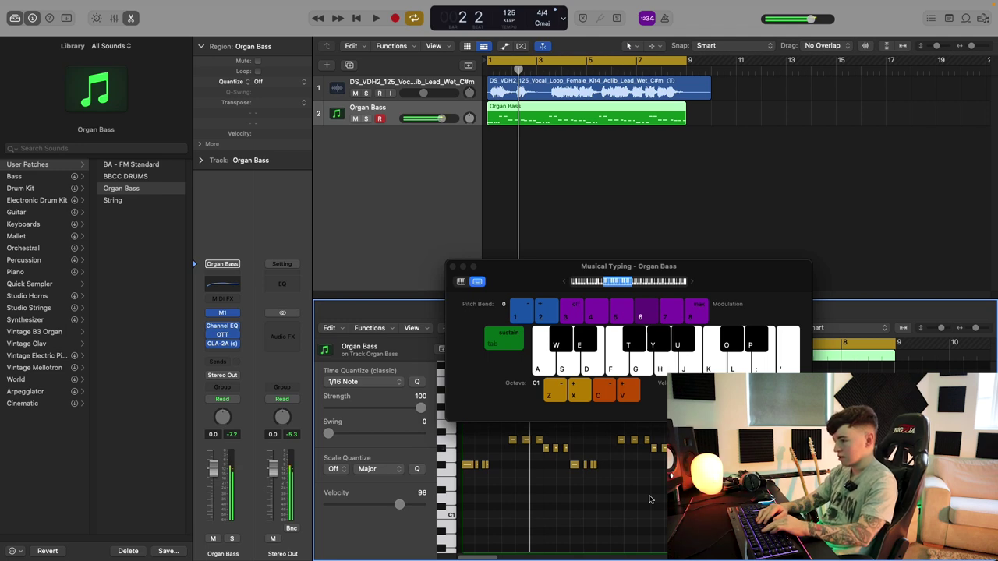
key("h")
key("t")
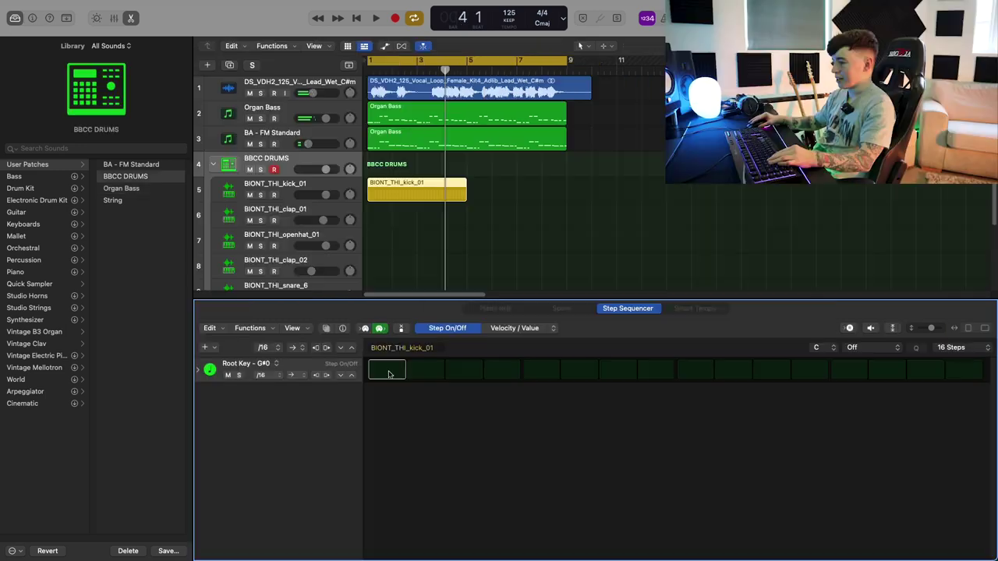
Step: Program the kick pattern with a hit on every fourth step from step 1, and copy its region to bar 5
left_click(387, 369)
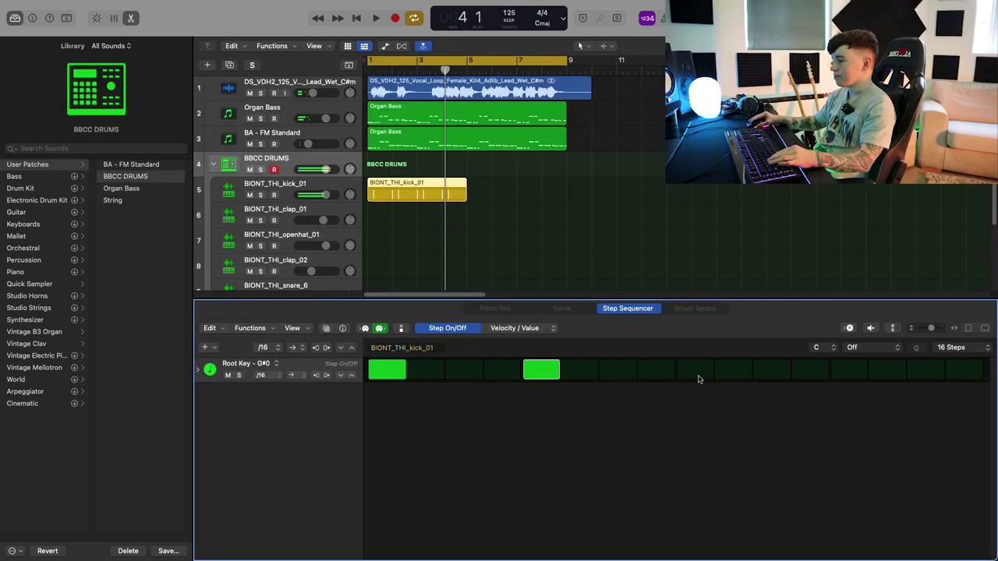
key("space")
left_click_drag(405, 196, 505, 205)
Step: Create a pattern region on the BIONT_THI_clap_01 track with hits on steps 5 and 13, and copy it to bar 5
right_click(376, 217)
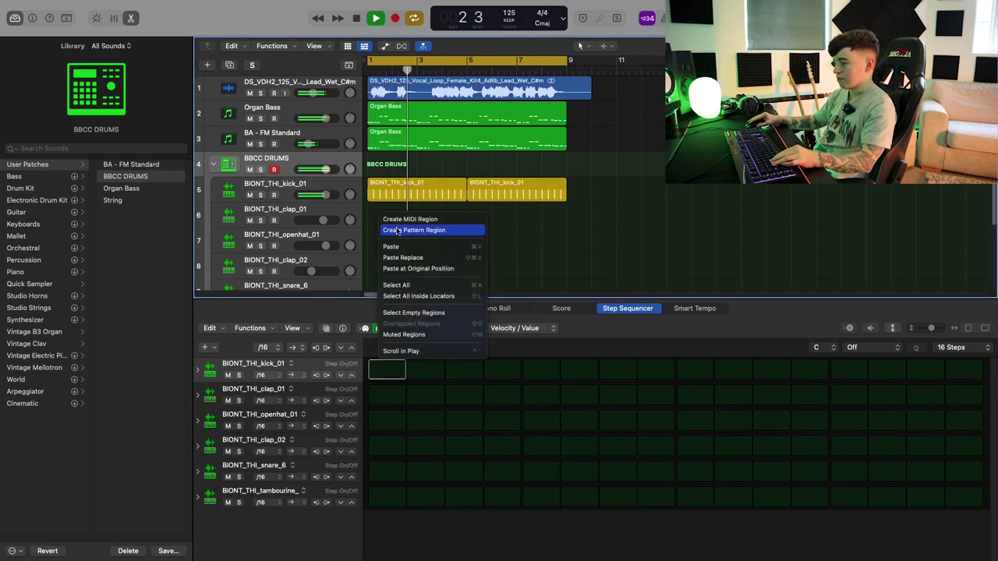
left_click(398, 231)
left_click(541, 370)
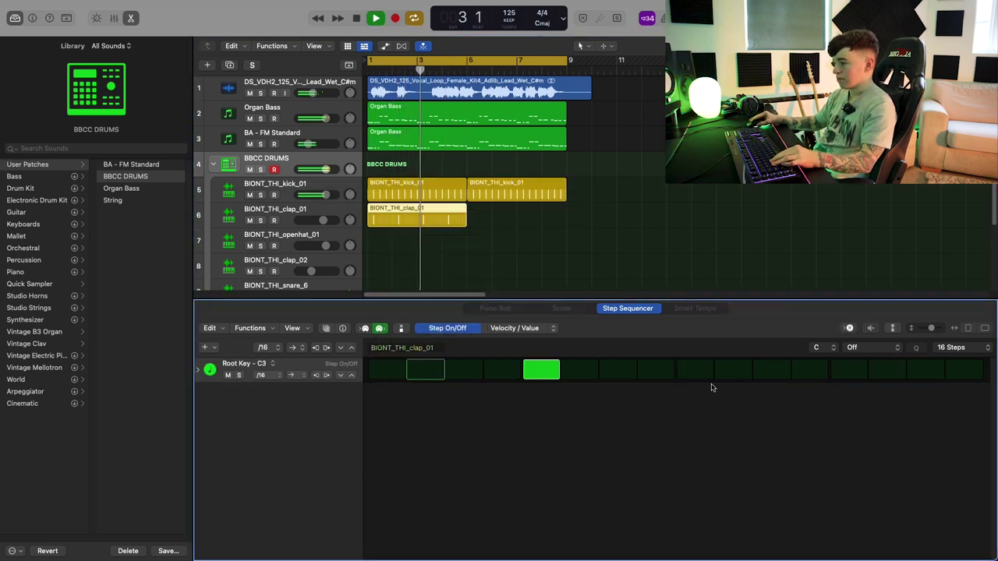
left_click(849, 371)
left_click_drag(407, 220, 507, 225)
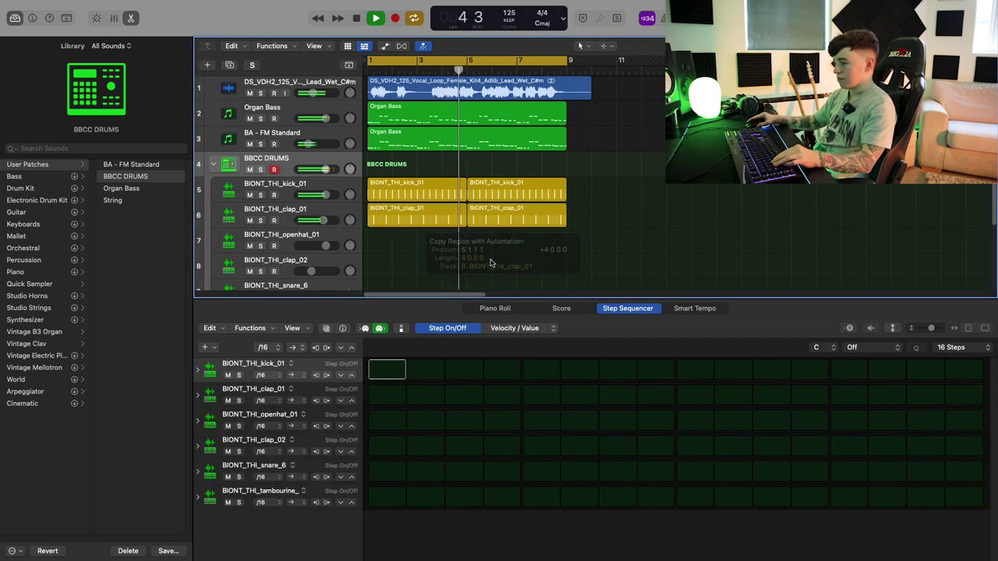
Step: Create an open hat pattern region with hits on steps 3, 7, 11 and 15, and copy it to bar 5
scroll(390, 234, "down", 1)
right_click(382, 220)
left_click(393, 238)
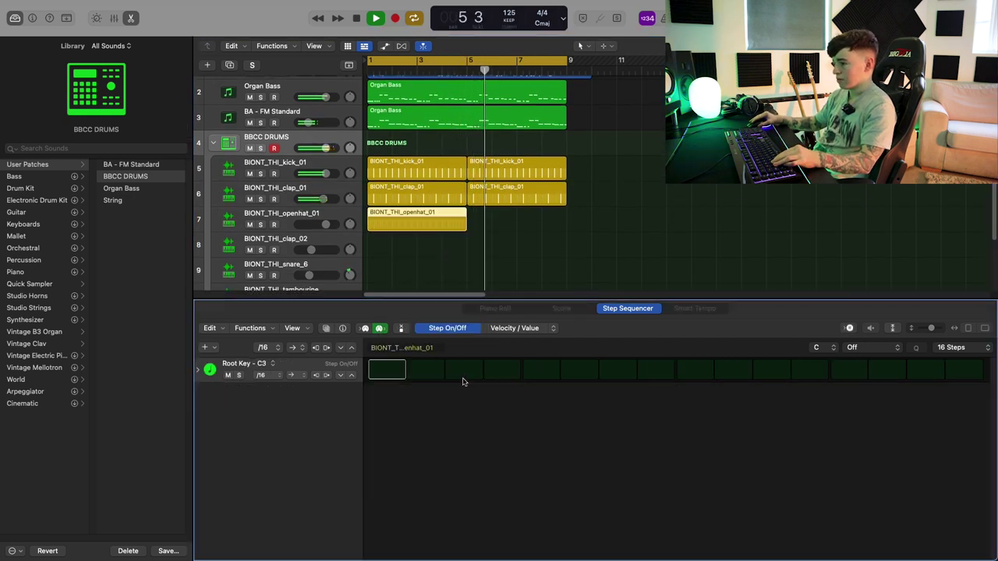
left_click(464, 371)
left_click(618, 371)
left_click(772, 371)
left_click(926, 371)
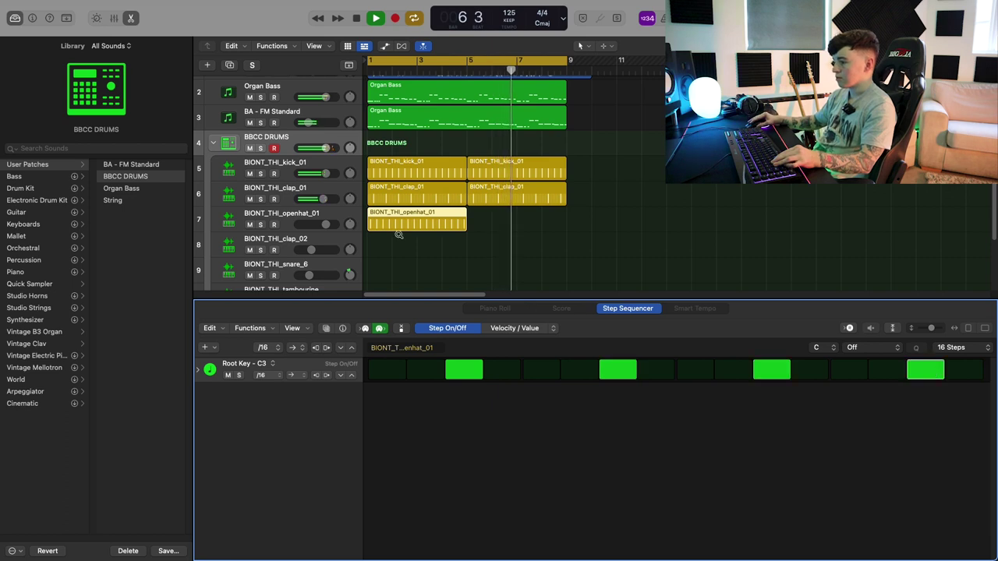
left_click_drag(417, 222, 517, 225)
Step: Move the BIONT_THI_clap_02 track above the open hat track and copy both BIONT_THI_clap_01 regions onto it
scroll(372, 182, "down", 3)
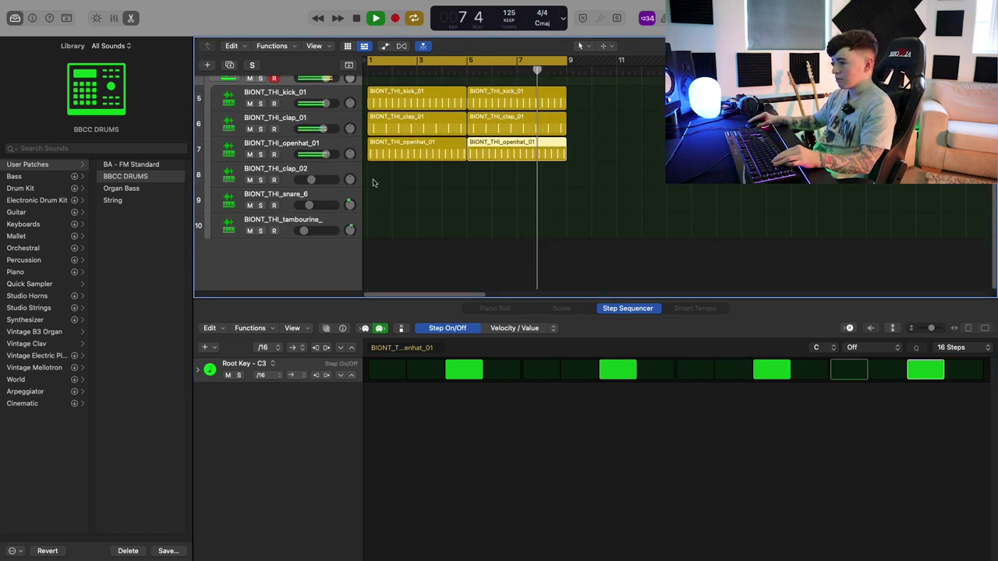
left_click_drag(316, 158, 326, 173)
left_click(320, 179)
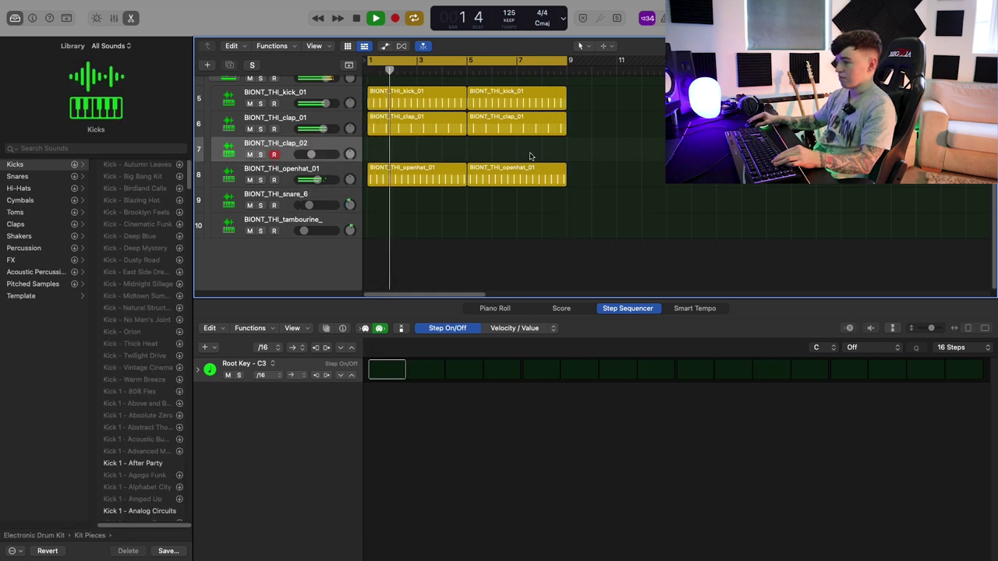
left_click_drag(531, 156, 440, 154)
left_click(416, 201)
scroll(327, 115, "up", 1)
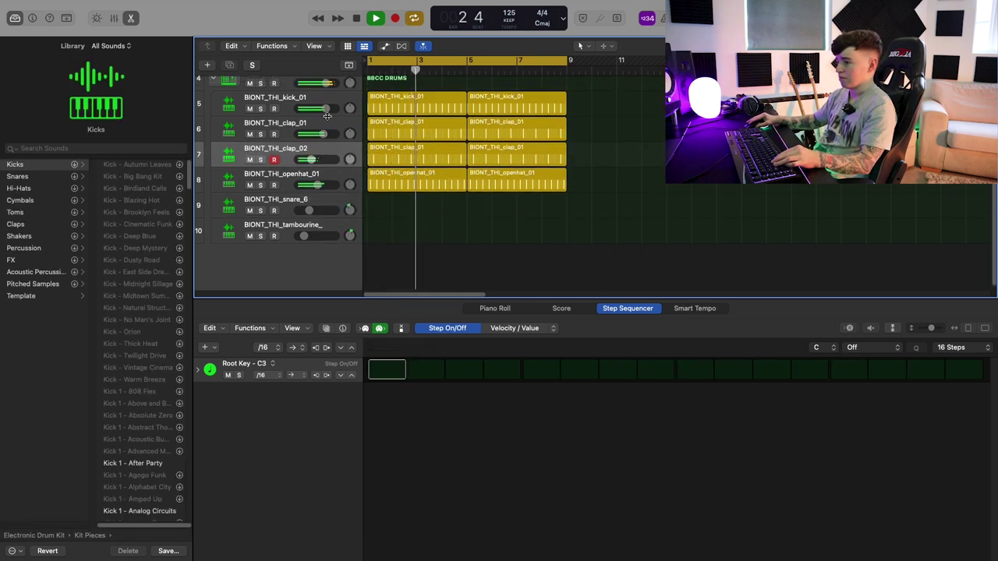
Step: Create a 32-step snare pattern region with hits on steps 8, 24 and 26, and copy it to bar 5
right_click(375, 196)
left_click(405, 207)
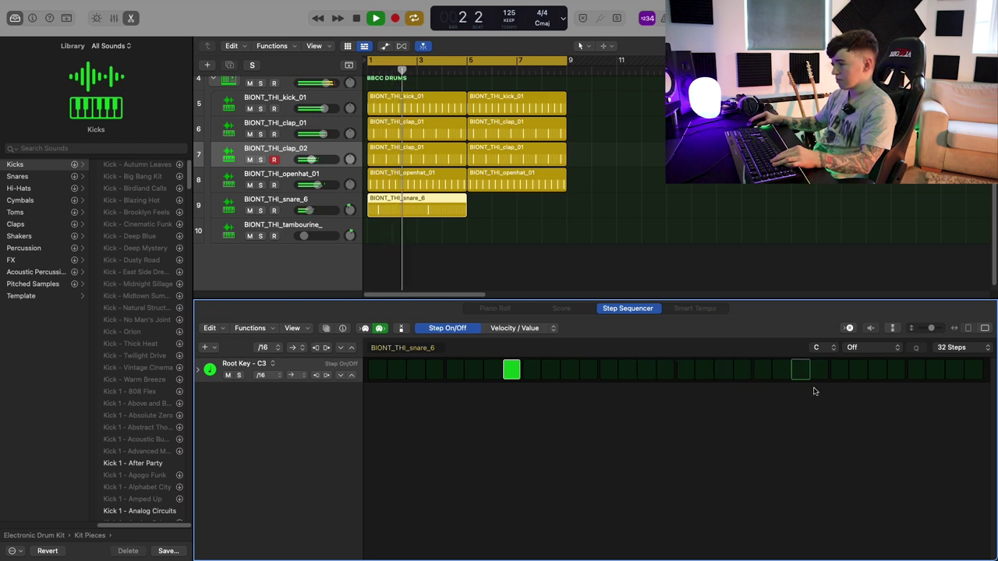
key("space")
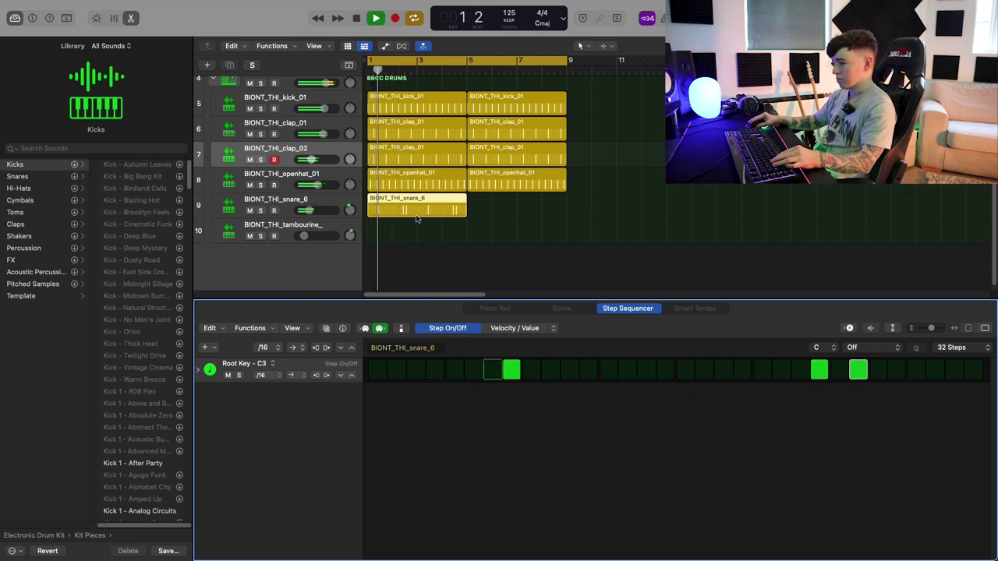
left_click_drag(416, 219, 517, 218)
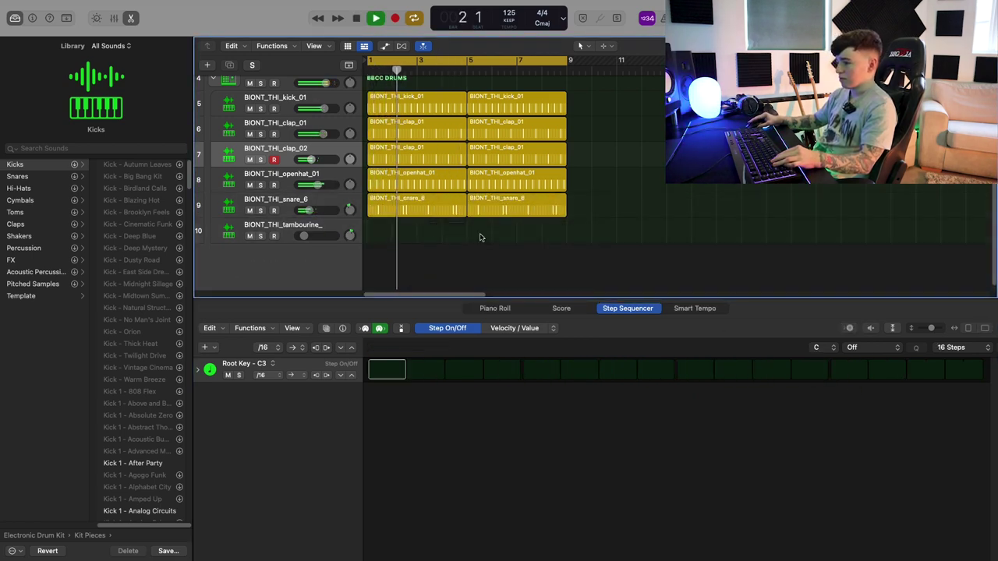
Step: Create a tambourine pattern region with all 16 steps filled, and copy it to bar 5
right_click(372, 237)
left_click(398, 251)
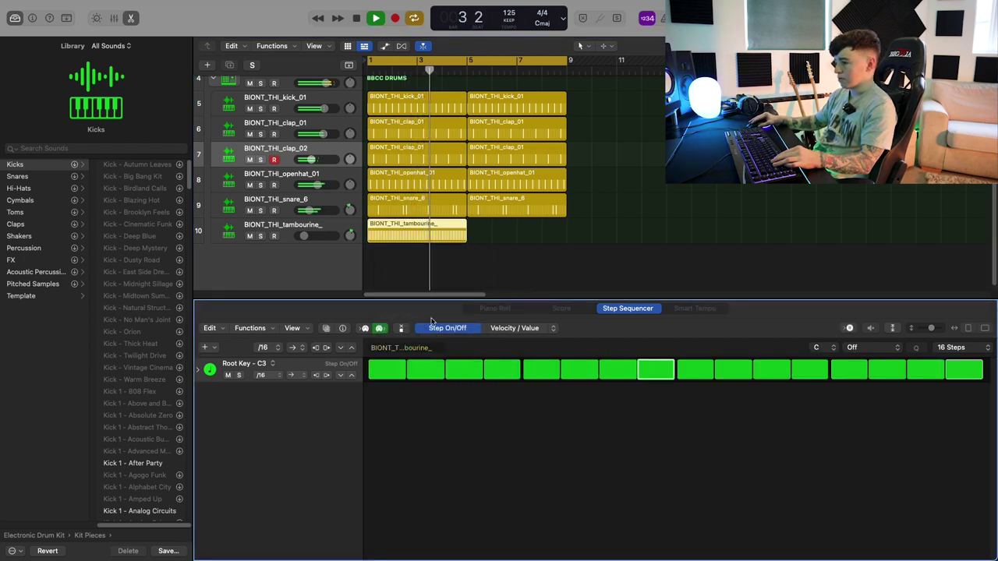
left_click_drag(386, 236, 494, 239)
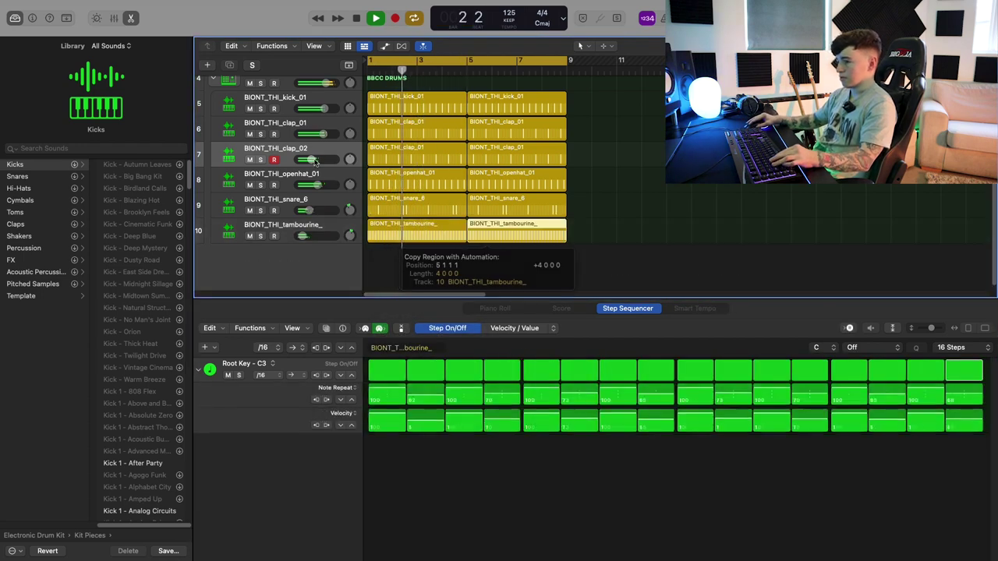
Step: Hide the editor and Library, and lay out the full loop from bar 9, with only vocals and Organ Bass in bars 1 to 8
key("e")
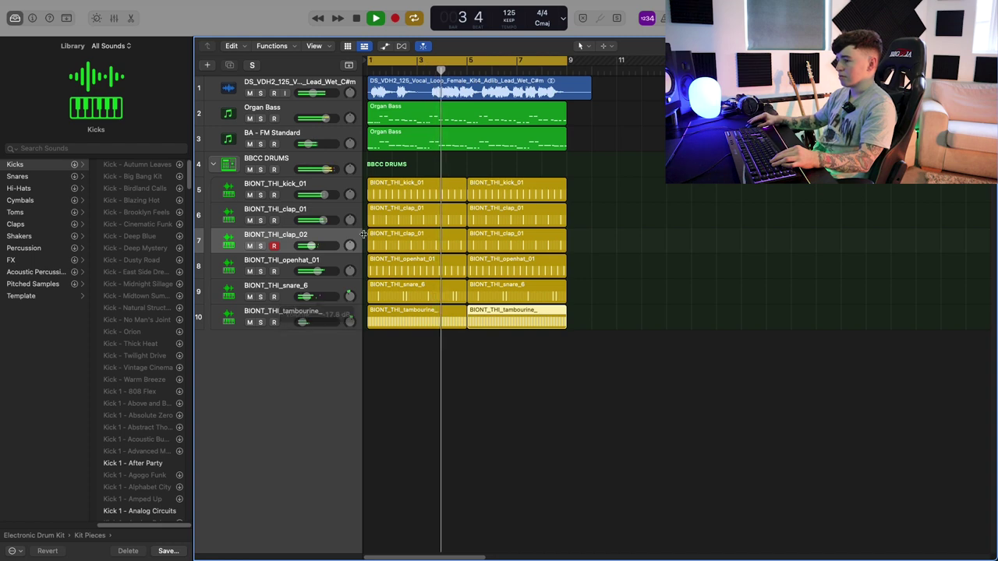
key("y")
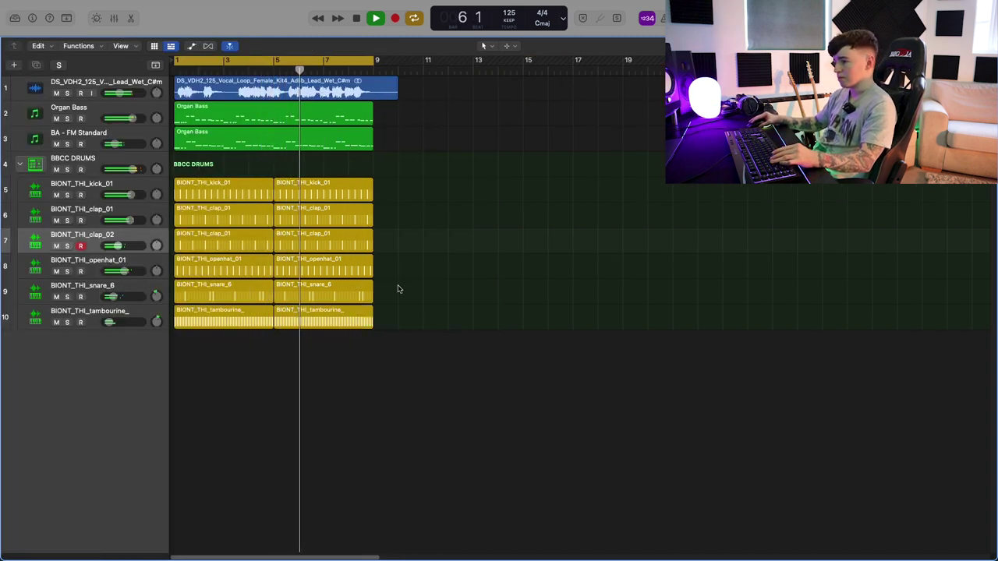
left_click_drag(461, 367, 396, 125)
left_click_drag(649, 395, 170, 88)
left_click_drag(213, 116, 404, 116)
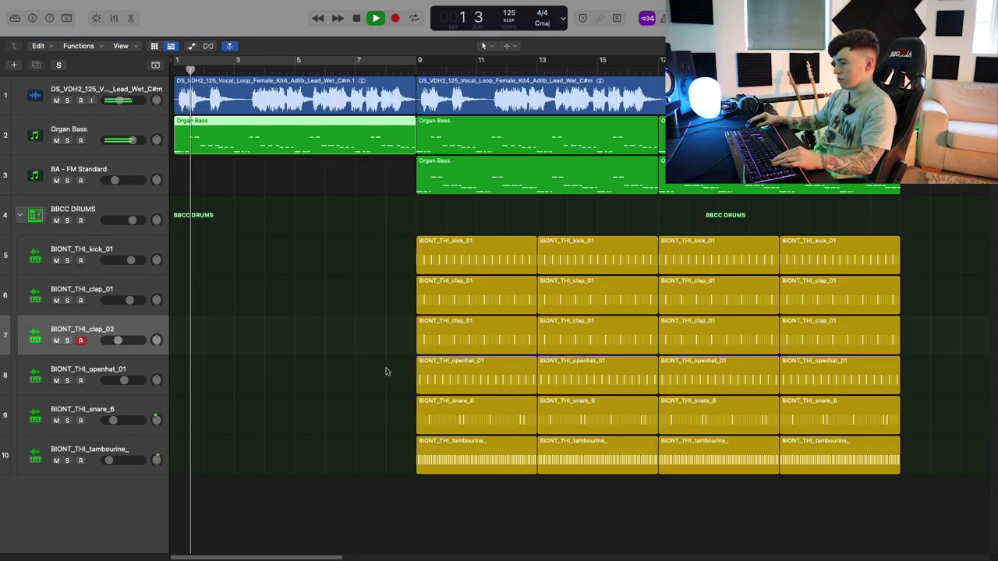
Step: Copy both clap tracks' regions from bar 9 to bar 1, and delete the copies covering bars 1 to 4
left_click_drag(392, 332, 573, 298)
left_click_drag(507, 303, 263, 308)
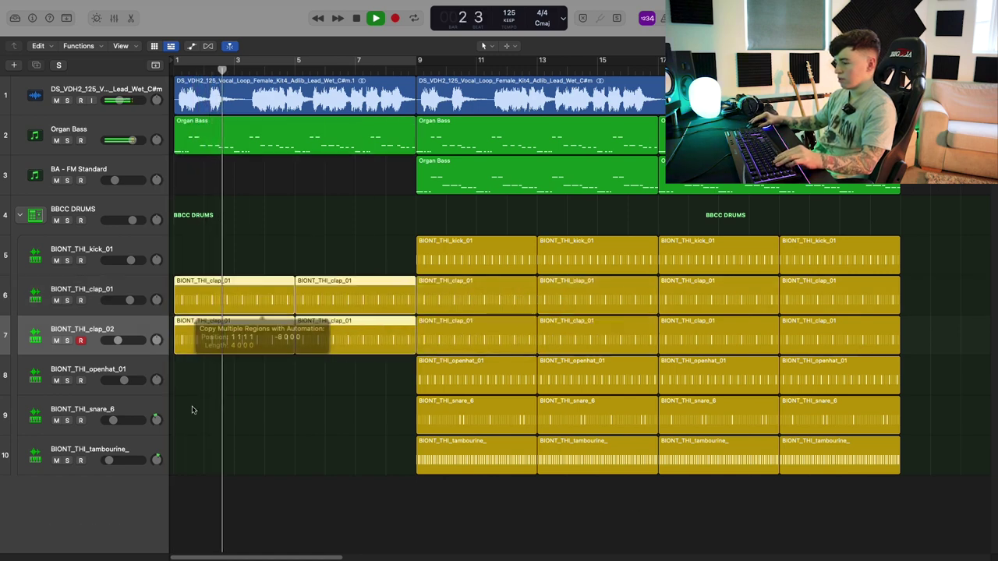
left_click(263, 503)
left_click_drag(233, 412, 206, 292)
key("Delete")
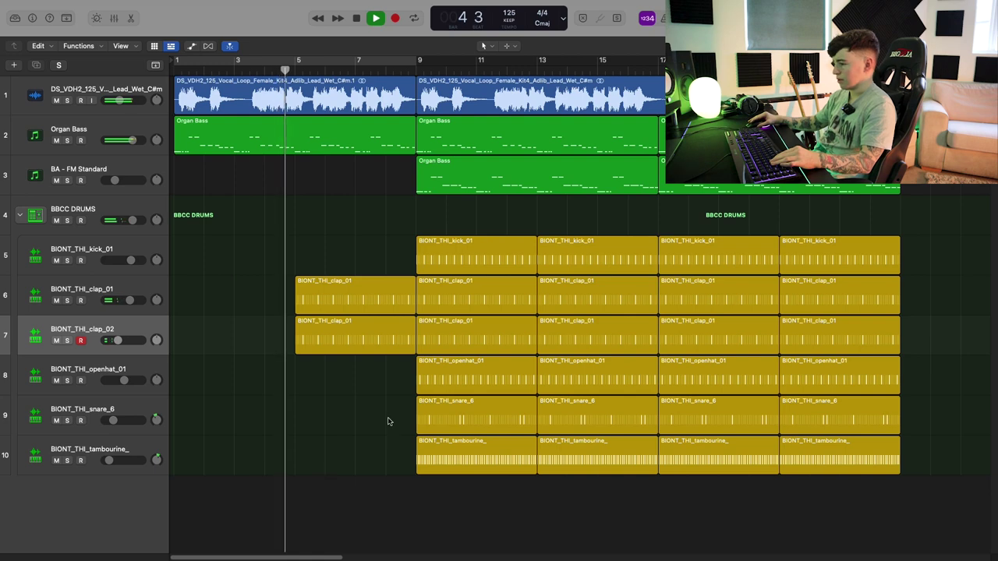
Step: Lower both clap tracks' volumes slightly and shorten their intro regions starting at bar 5 to end at bar 8
left_click_drag(117, 342, 115, 342)
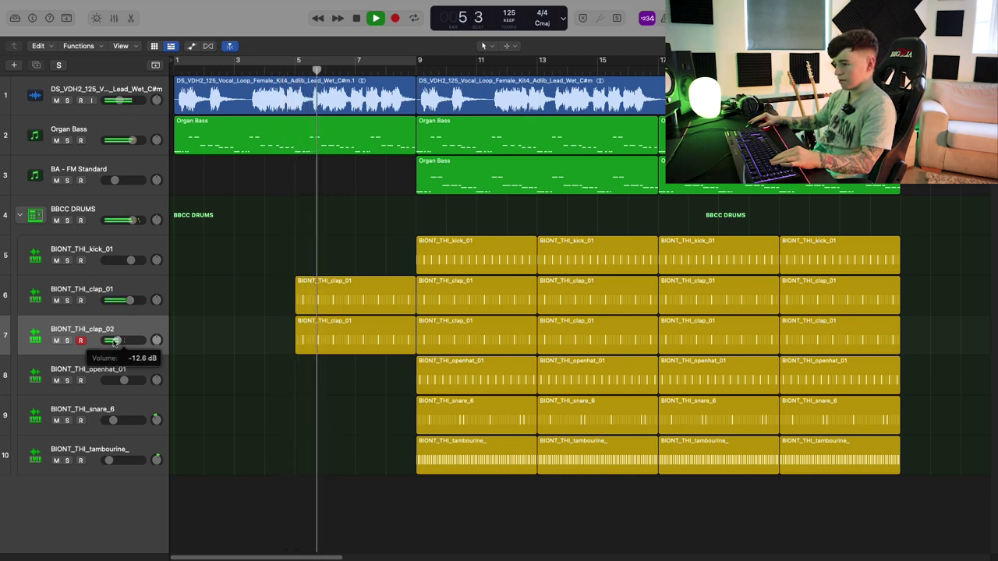
left_click_drag(130, 301, 127, 302)
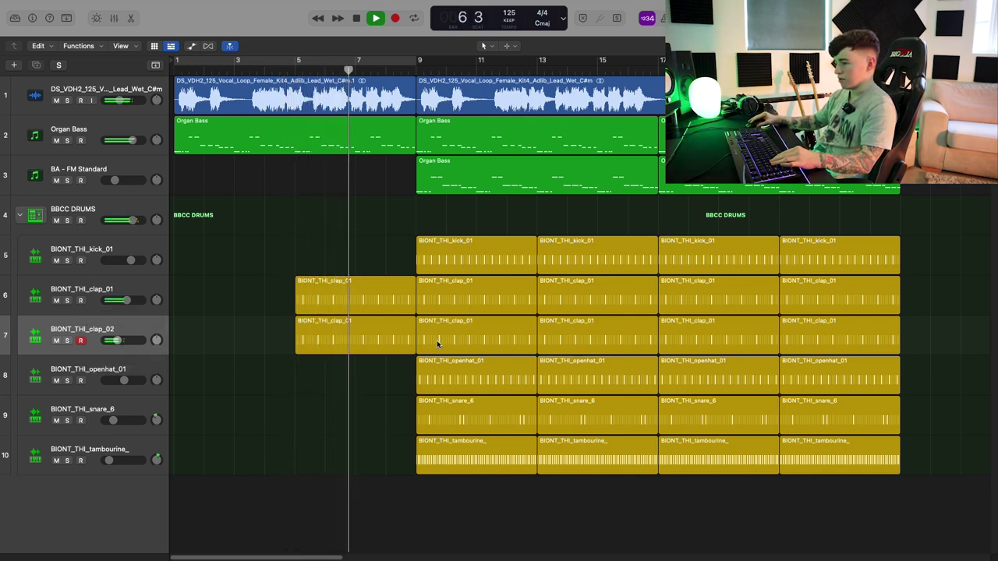
left_click_drag(406, 374, 386, 314)
key("super+z")
left_click(383, 376)
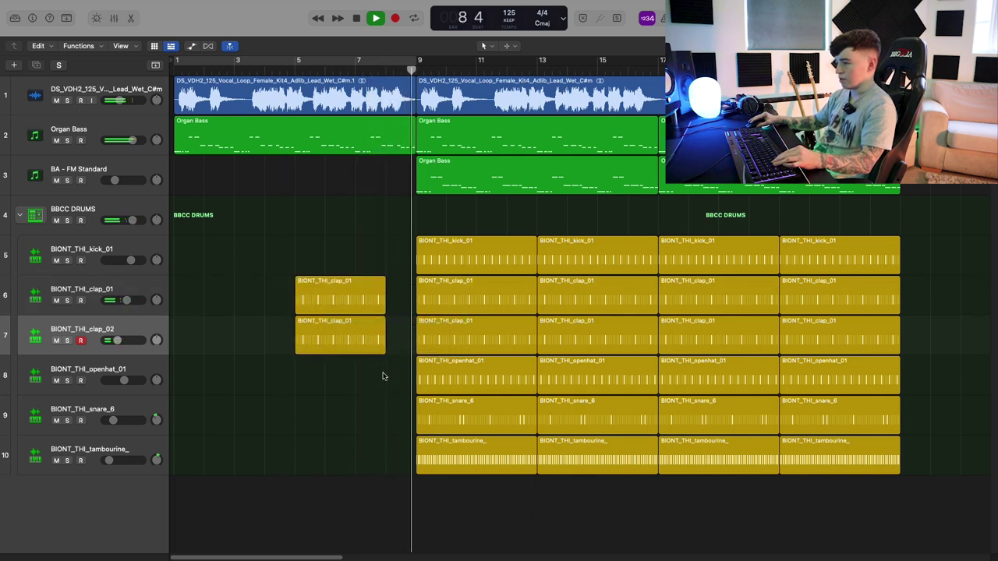
scroll(495, 476, "down", 4)
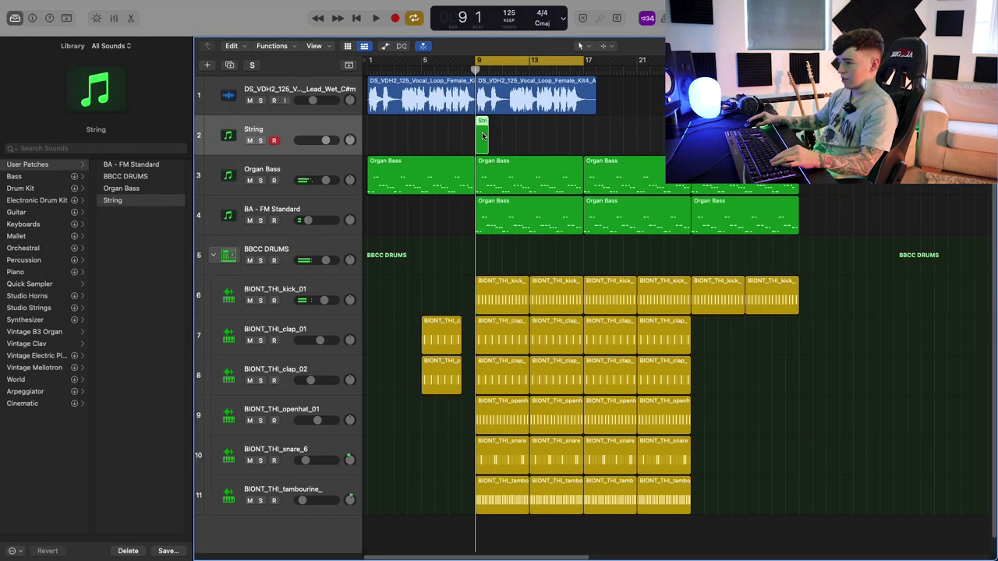
Step: Extend the String region from bar 9 to bar 17 and fill it with one sustained C# note
double_click(484, 140)
left_click_drag(487, 142, 583, 148)
left_click(509, 468)
scroll(487, 465, "up", 2)
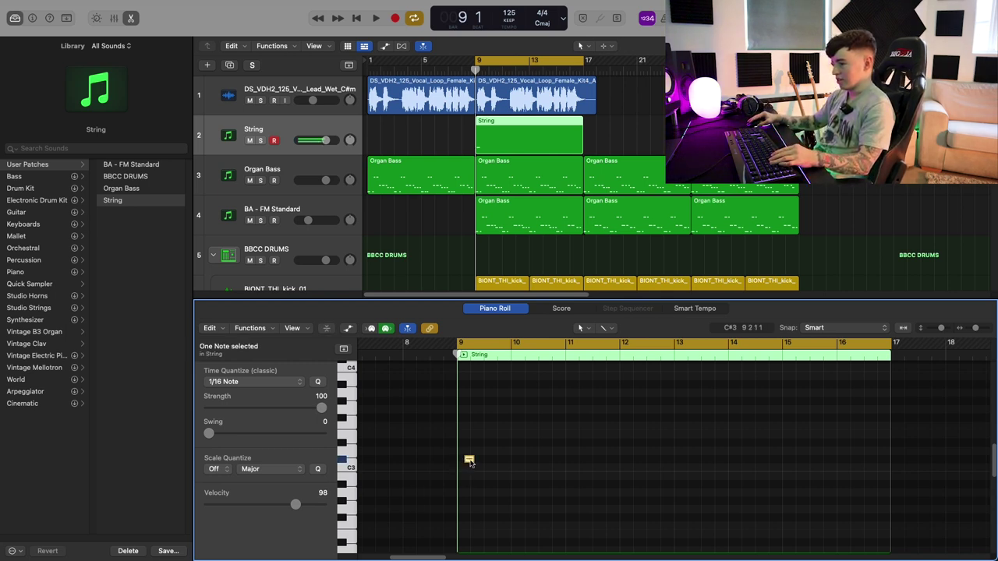
left_click_drag(471, 462, 466, 465)
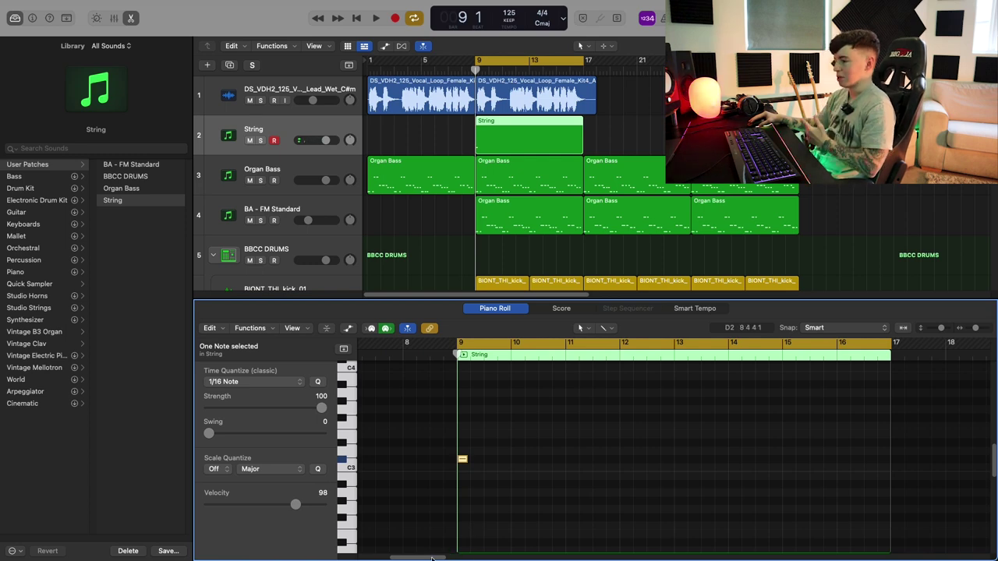
key("super+a")
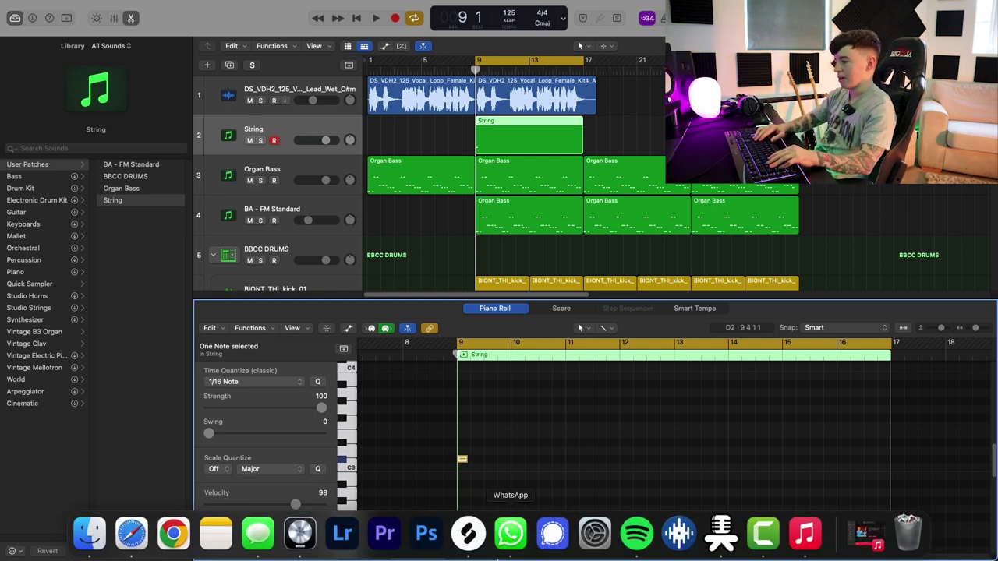
key("shift+backslash")
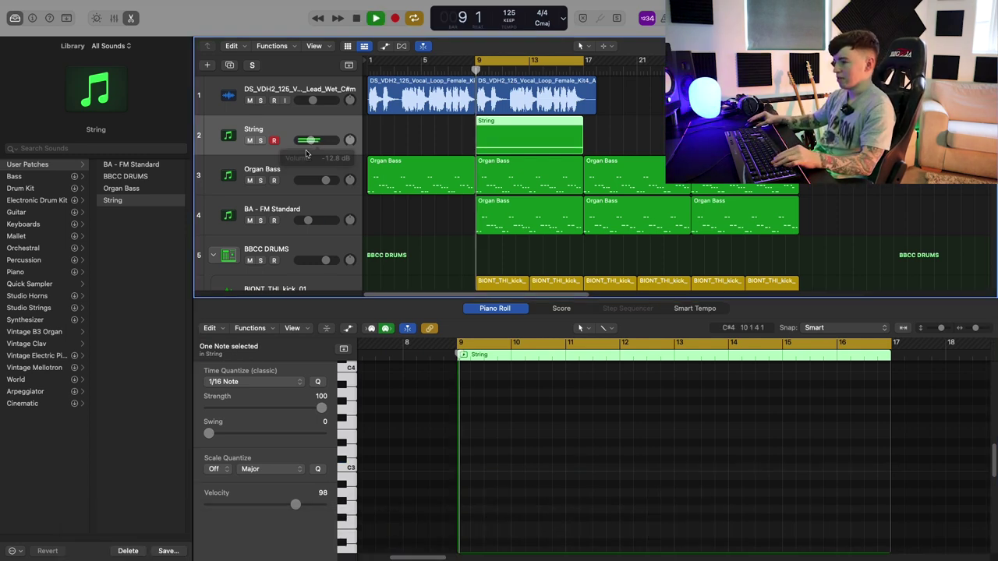
Step: Lower the String track's volume to -26 dB and add Kickstart 2 ducking with its mix slightly reduced
left_click_drag(309, 142, 303, 141)
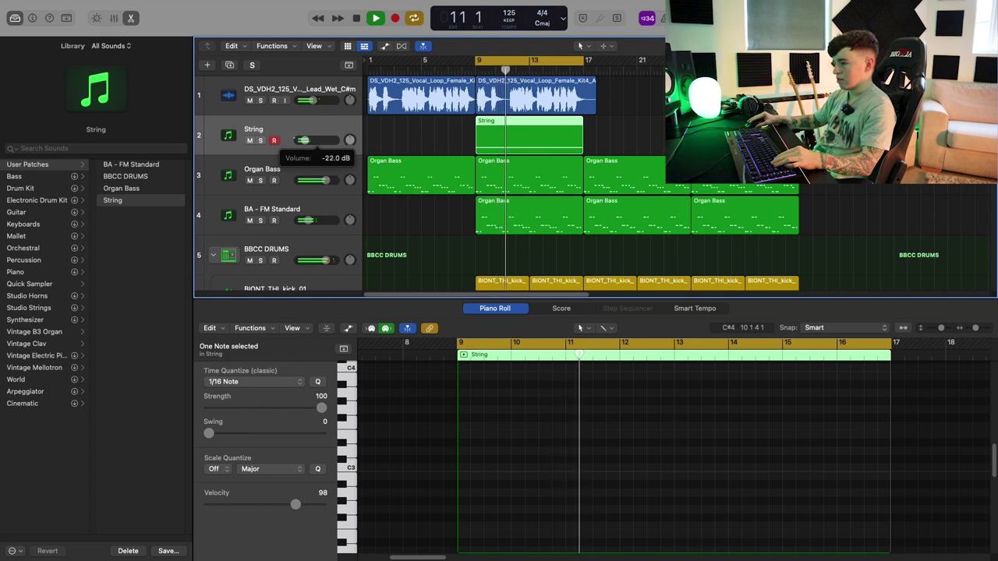
key("i")
left_click_drag(425, 140, 422, 140)
left_click(222, 352)
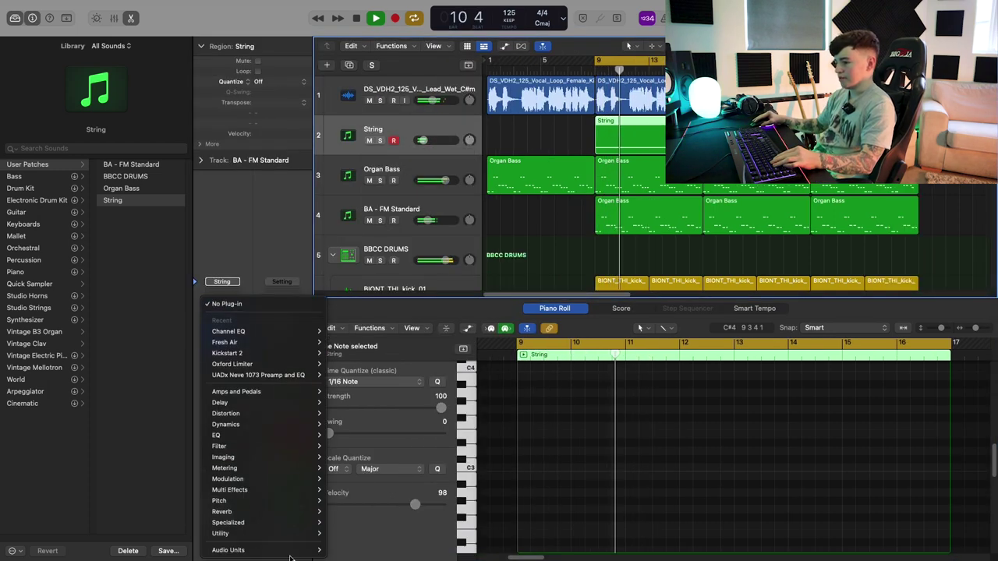
left_click(340, 354)
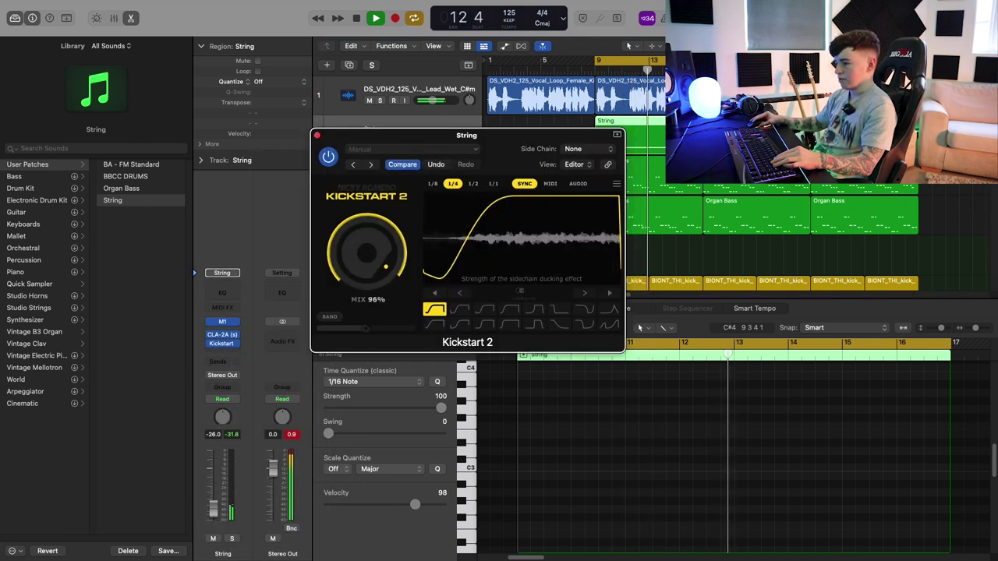
left_click_drag(345, 221, 348, 253)
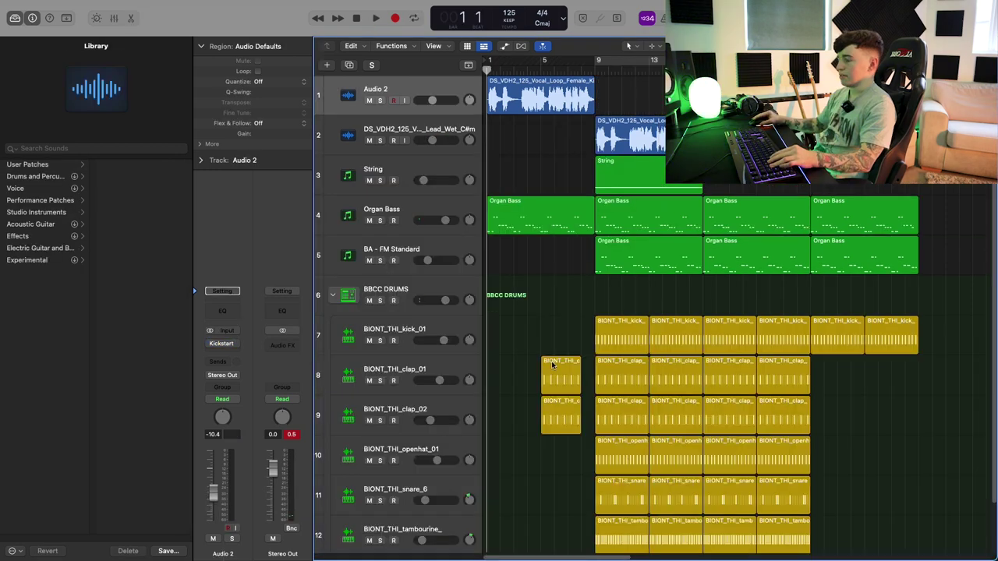
Step: Hide the Library and inspector, add a duplicate of the main vocal track, and copy the bar 9 vocal region onto it at bar 17
left_click(32, 19)
left_click(15, 18)
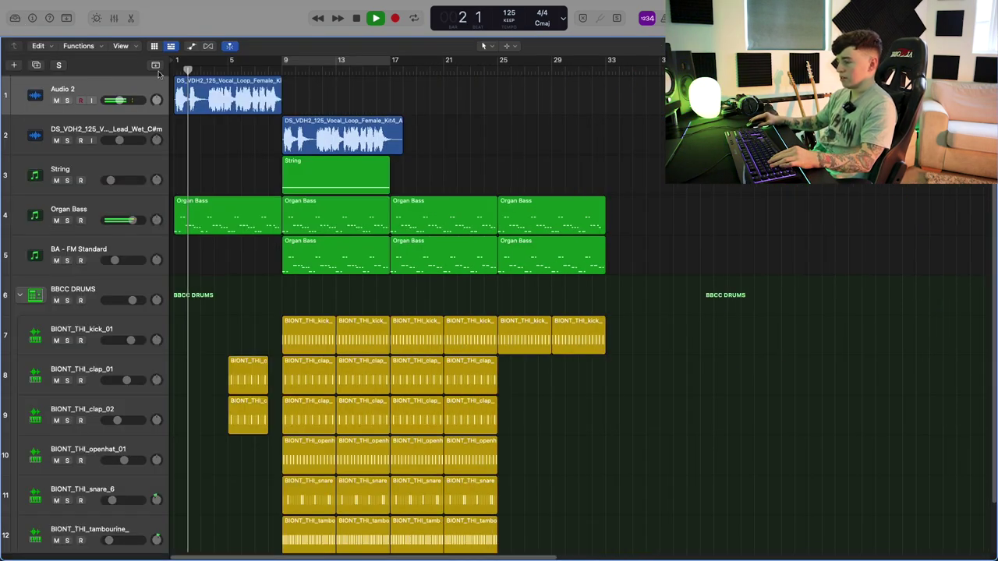
scroll(412, 273, "down", 2)
scroll(412, 273, "up", 2)
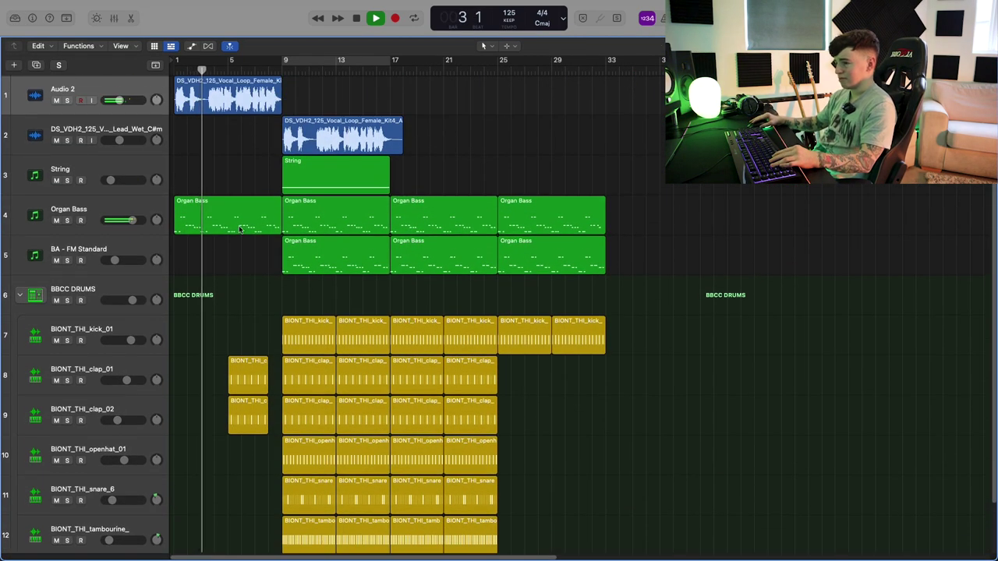
left_click(140, 142)
key("super+d")
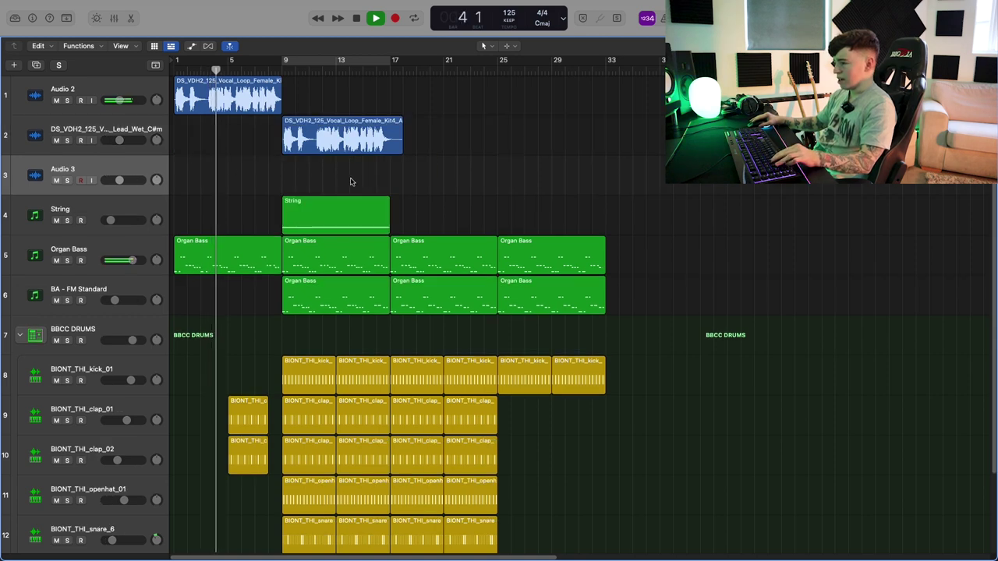
left_click_drag(310, 143, 418, 182)
scroll(226, 332, "down", 1)
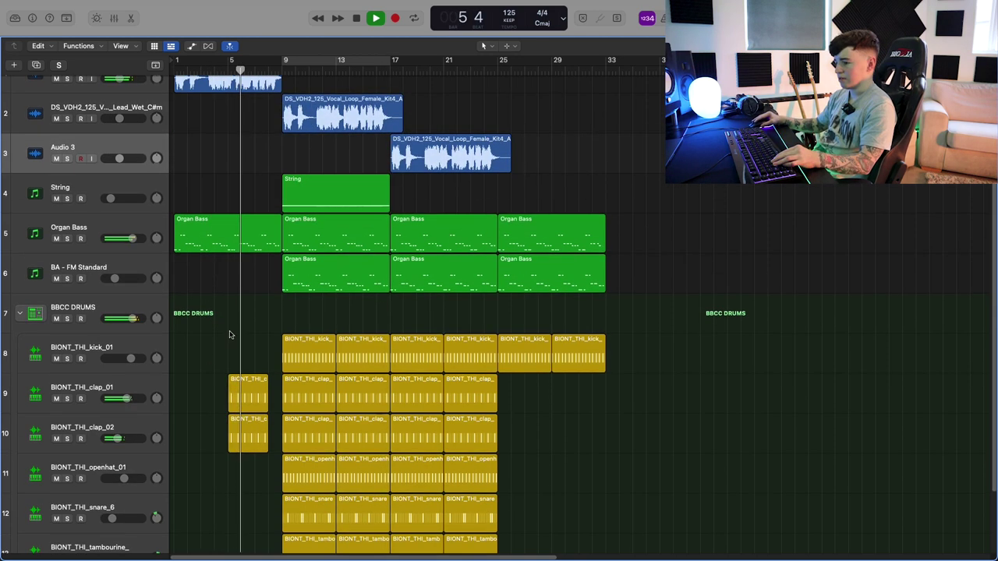
Step: Lower the volume of both clap tracks together, bringing clap_02 to -13.6 dB
left_click(138, 428)
left_click(134, 388, "shift")
left_click_drag(128, 398, 126, 400)
left_click(265, 347)
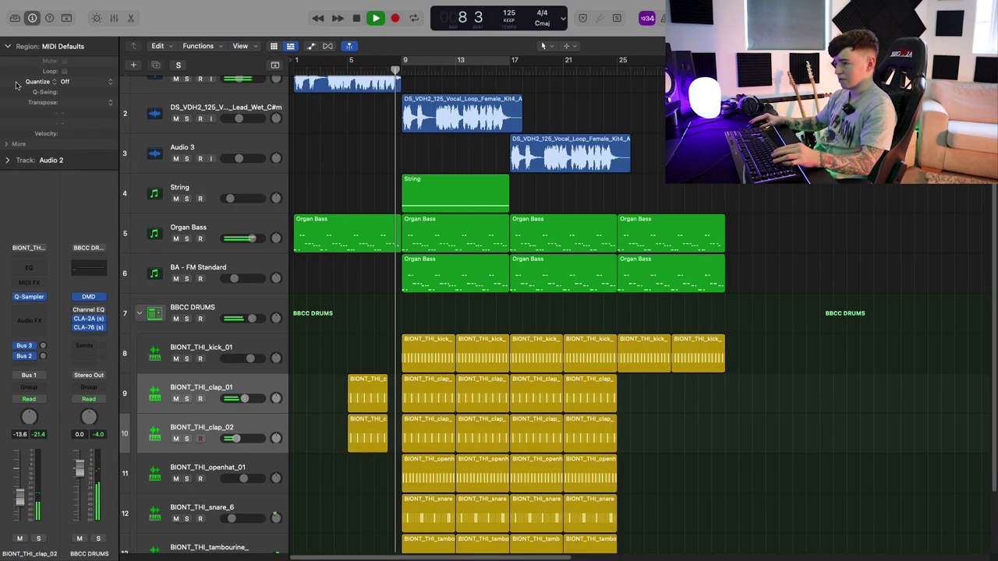
Step: Add a Channel EQ to the Audio 3 vocal track, with a low cut and a high cut that leave only the midrange
left_click(32, 18)
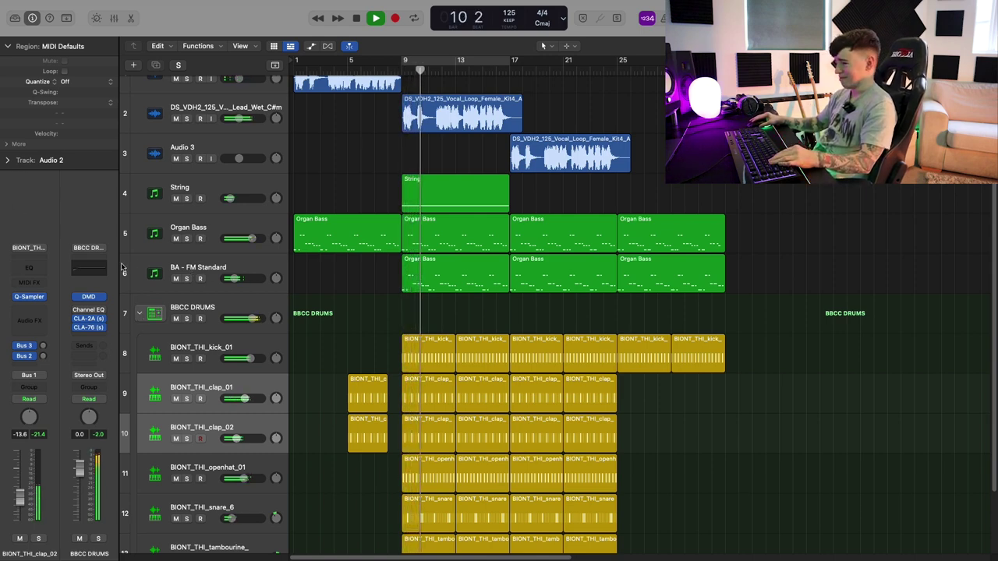
left_click(287, 151)
scroll(383, 263, "down", 1)
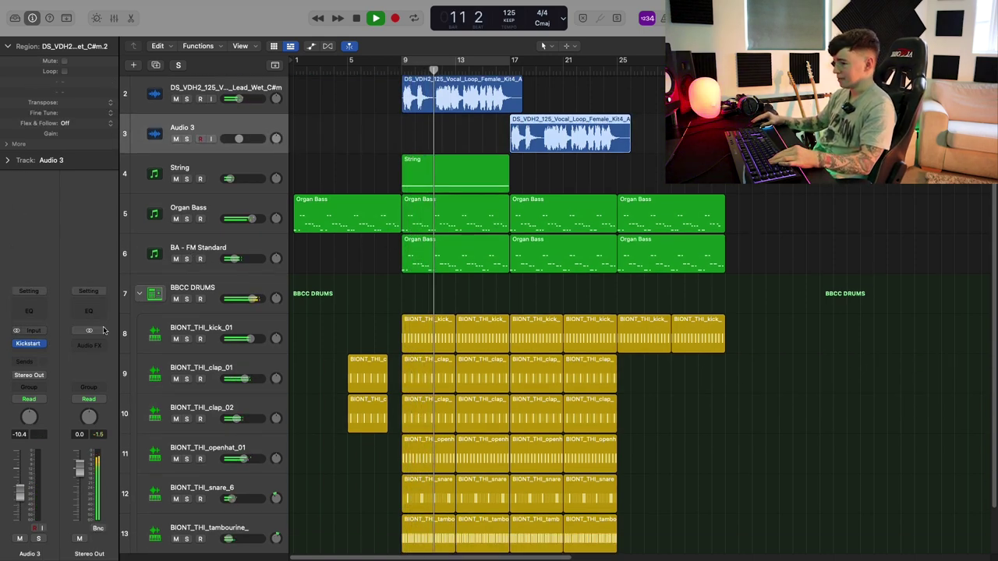
left_click(28, 310)
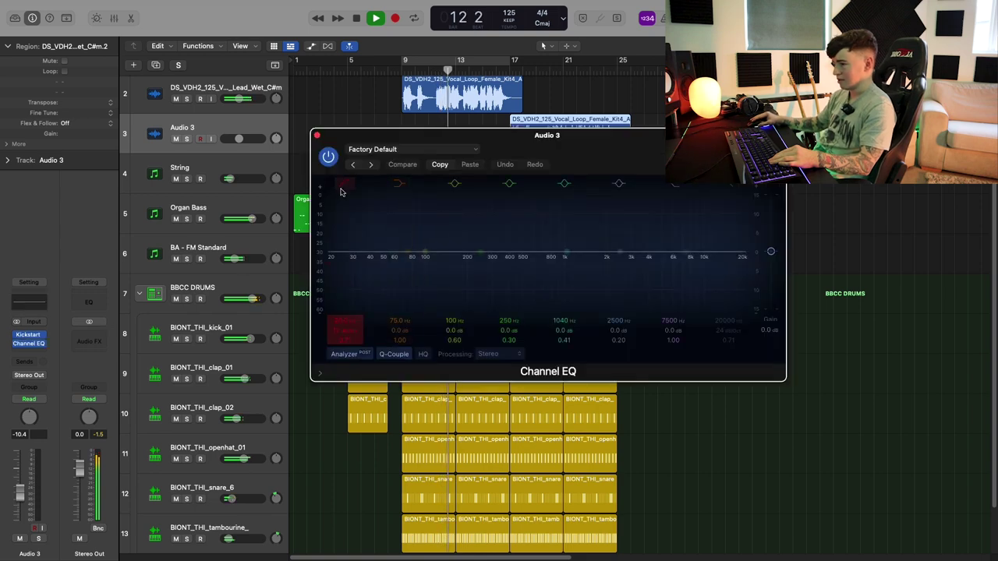
left_click_drag(355, 282, 513, 276)
left_click(729, 184)
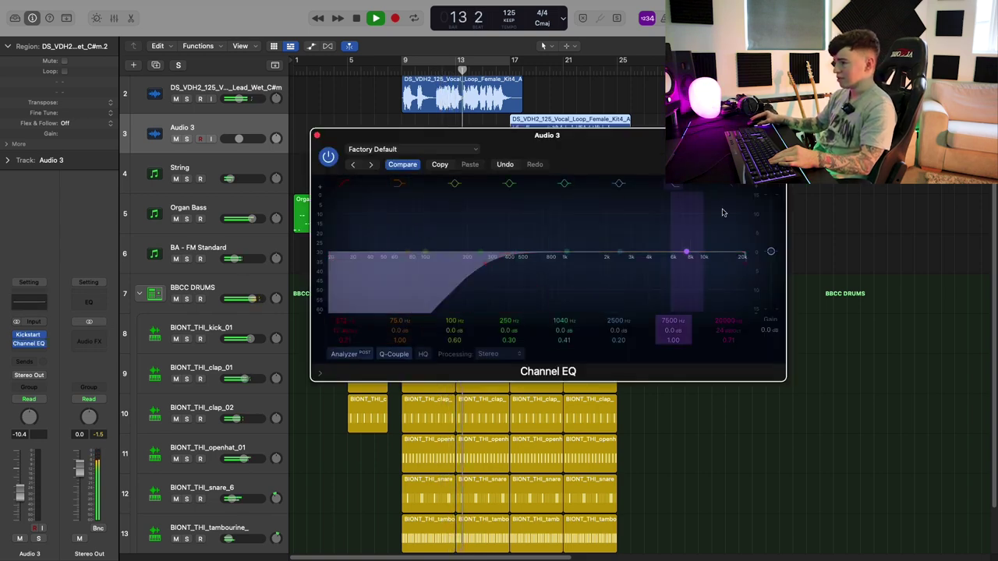
left_click_drag(729, 269, 553, 286)
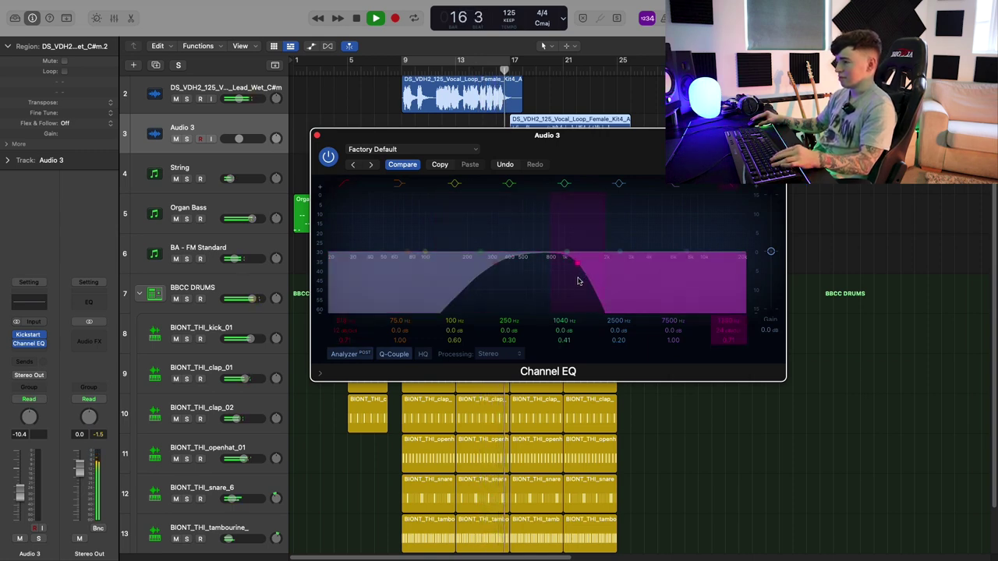
left_click_drag(571, 284, 554, 275)
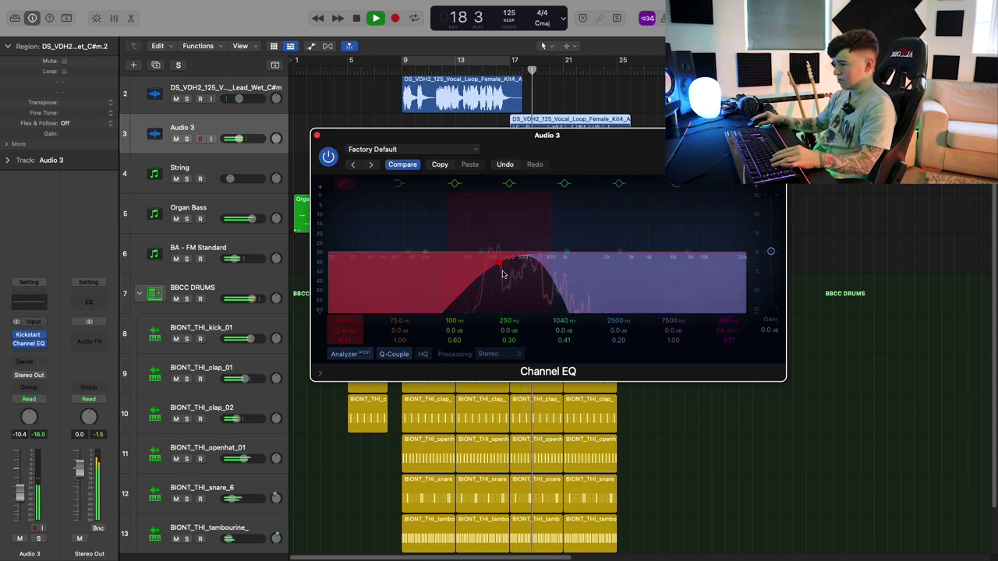
left_click(318, 135)
Step: Copy the Audio 3 vocal region from bar 17 to bar 25
scroll(561, 226, "right", 2)
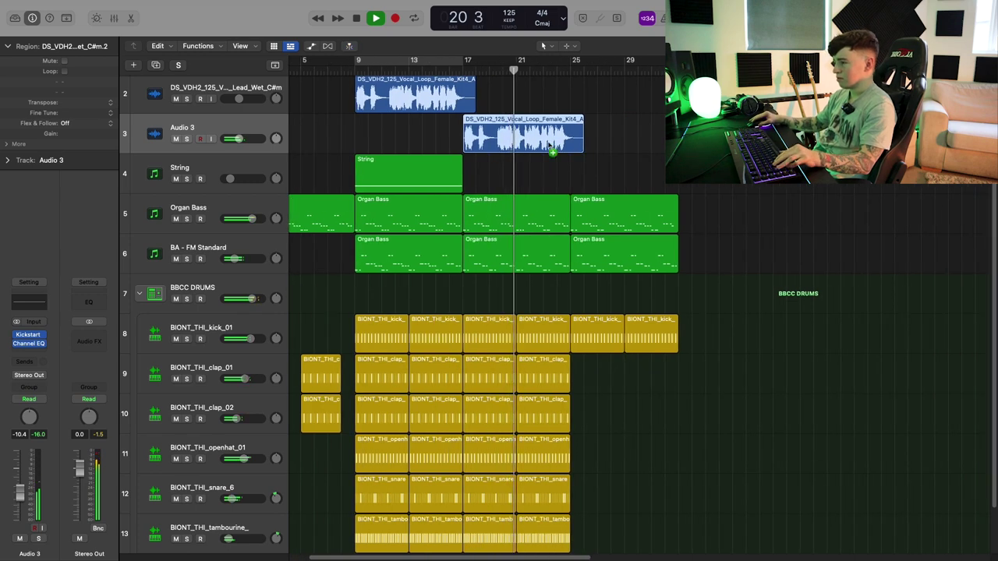
left_click_drag(553, 149, 661, 148)
left_click(597, 201)
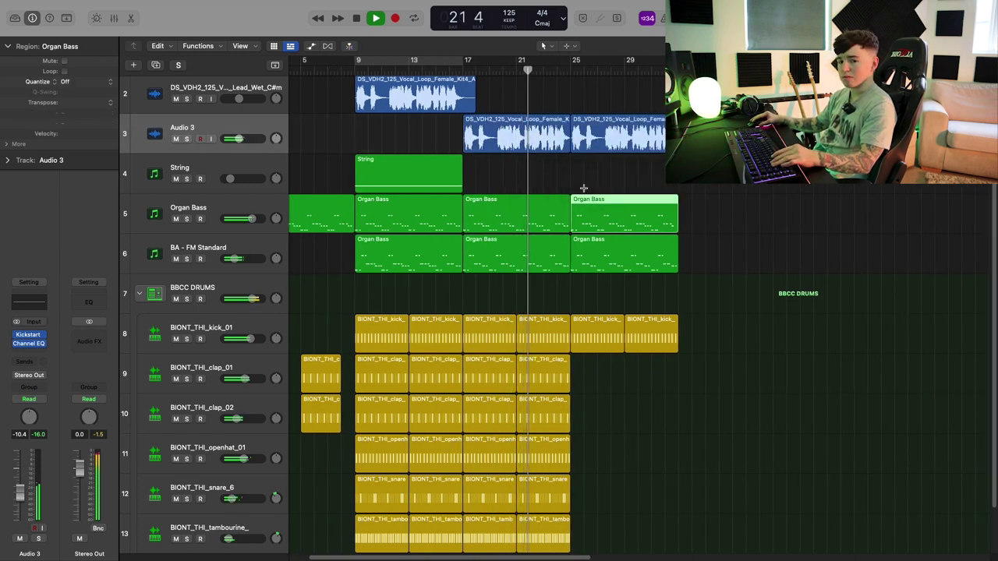
left_click(586, 185)
Step: Select every region in the arrangement and copy them all 32 bars later, starting at bar 33
scroll(564, 263, "down", 3)
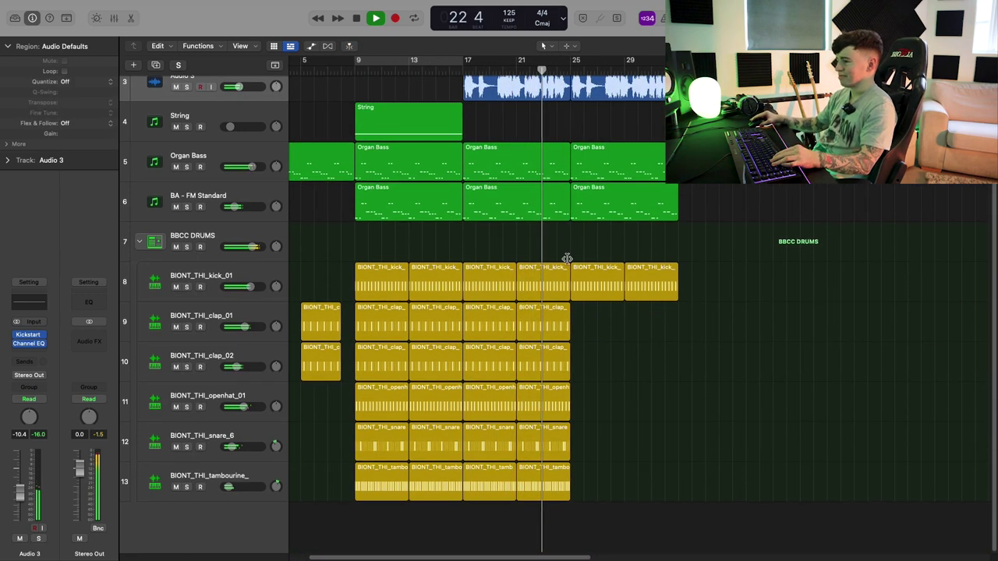
scroll(570, 272, "up", 3)
key("super+Left")
scroll(573, 275, "down", 2)
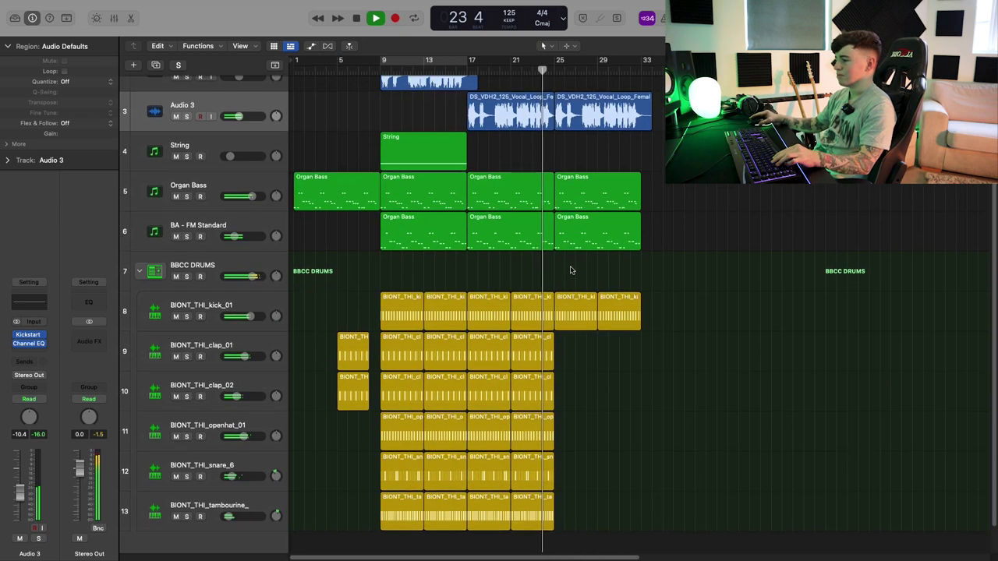
scroll(584, 283, "up", 3)
scroll(593, 304, "down", 3)
scroll(661, 335, "up", 1)
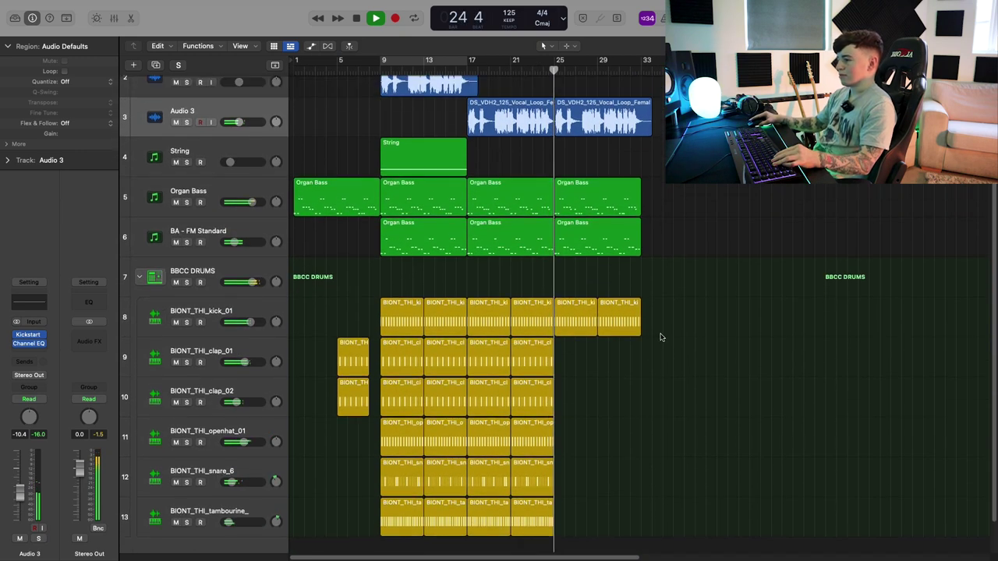
key("super+a")
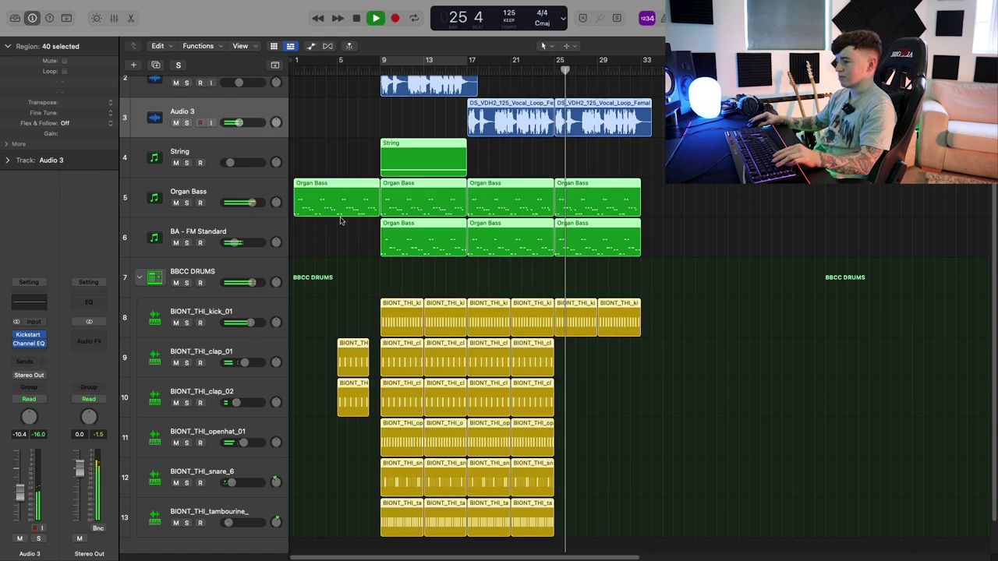
left_click_drag(335, 207, 667, 205)
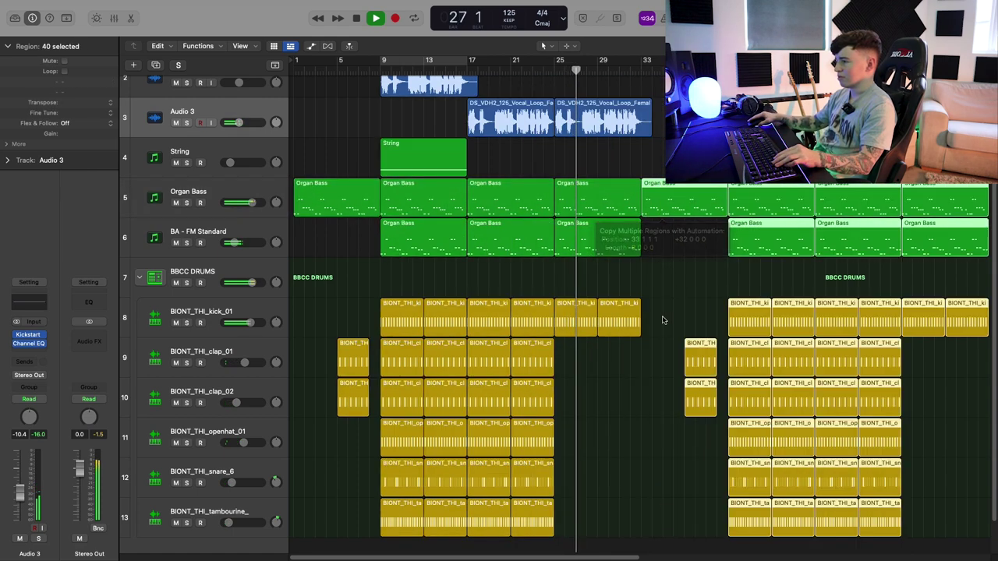
scroll(655, 327, "up", 3)
left_click(681, 343)
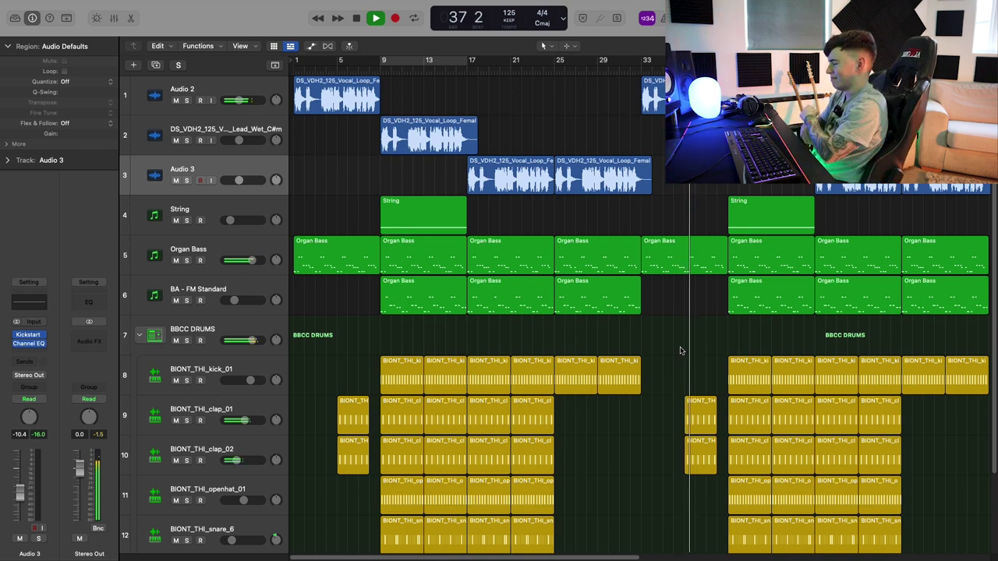
scroll(624, 349, "down", 3)
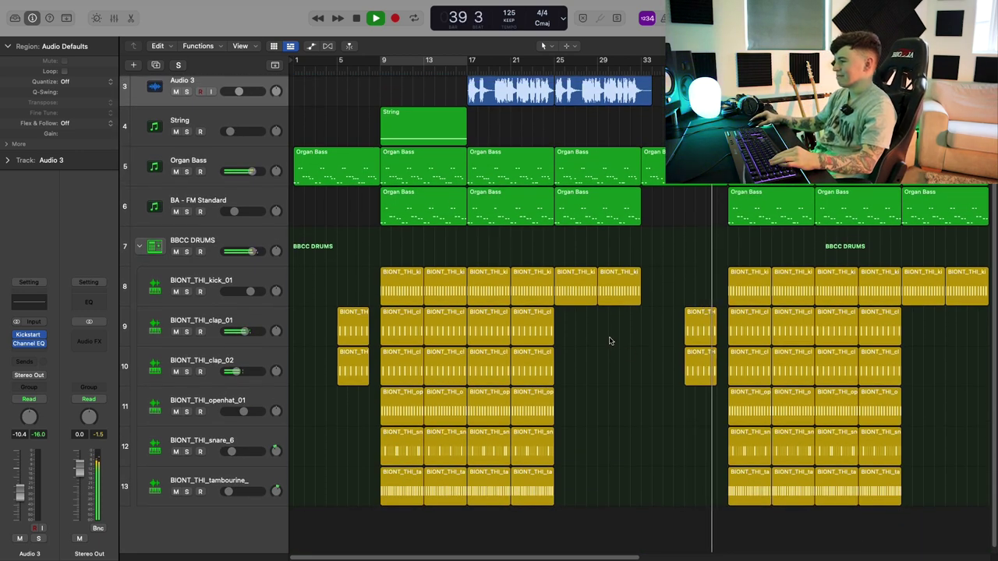
scroll(629, 351, "up", 1)
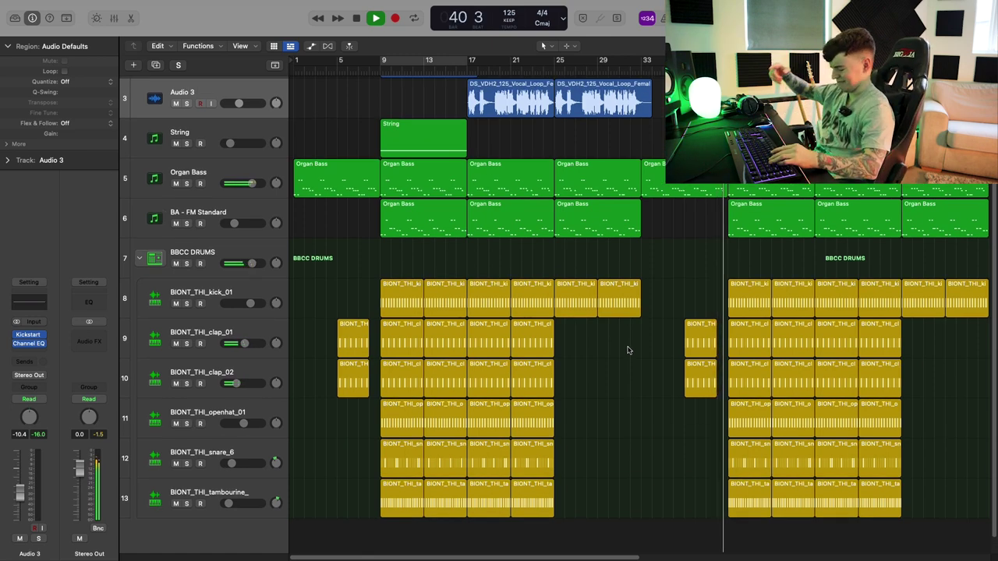